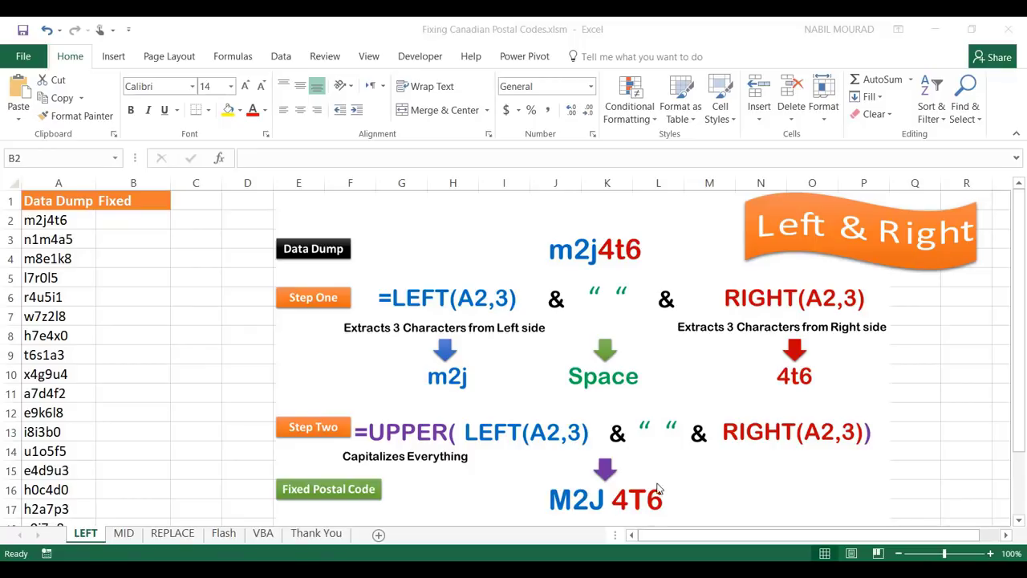
Enter the formula =LEFT(A2,3)&" "&RIGHT(A2,3) in cell B2 of the LEFT sheet.
left_click(120, 223)
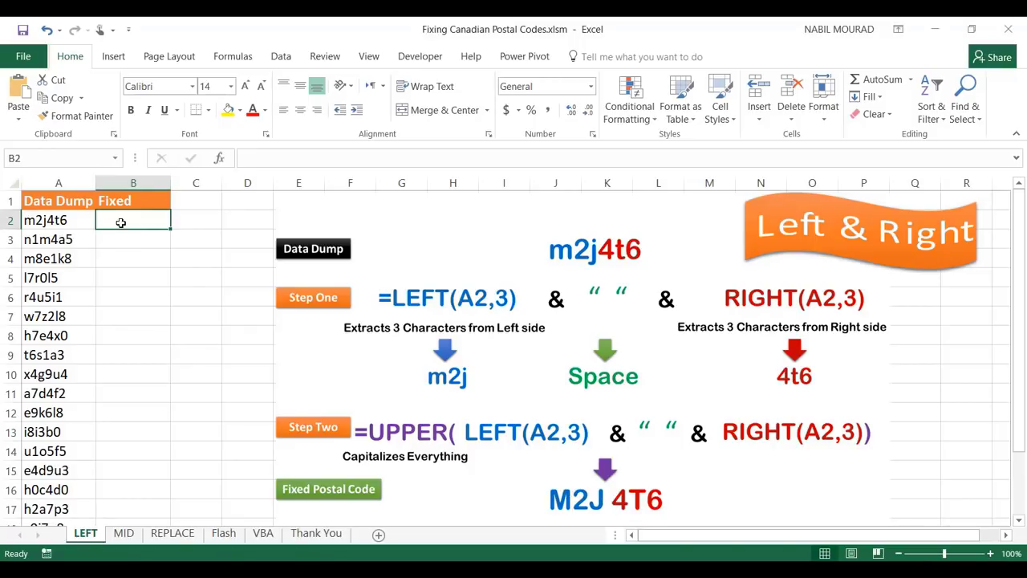
type("=left")
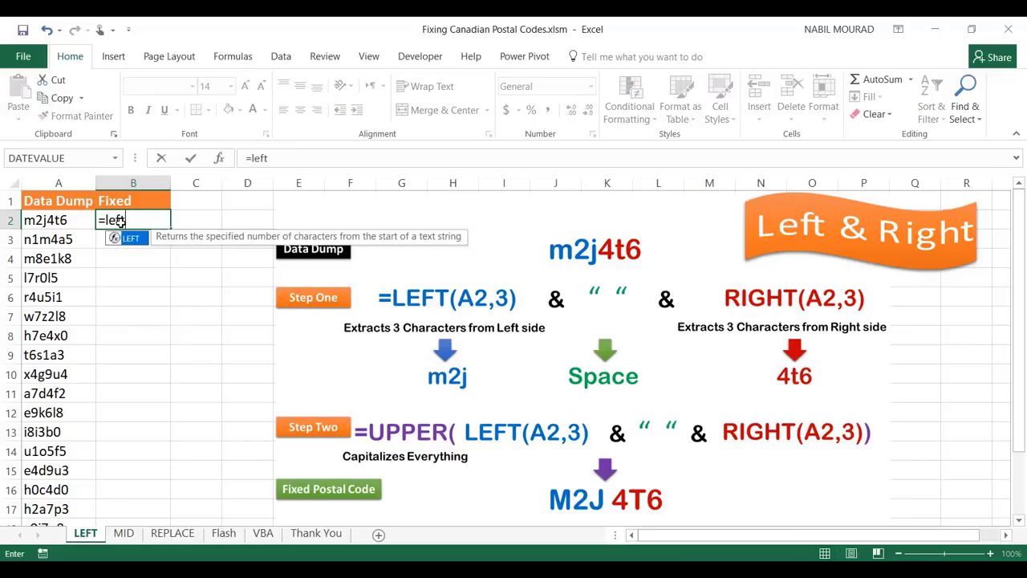
key("Tab")
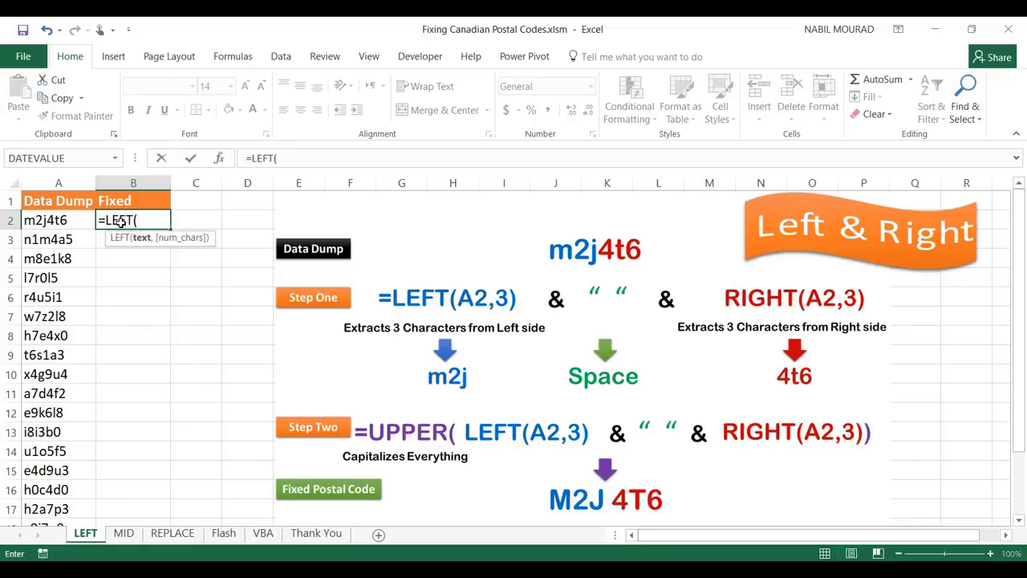
left_click(63, 220)
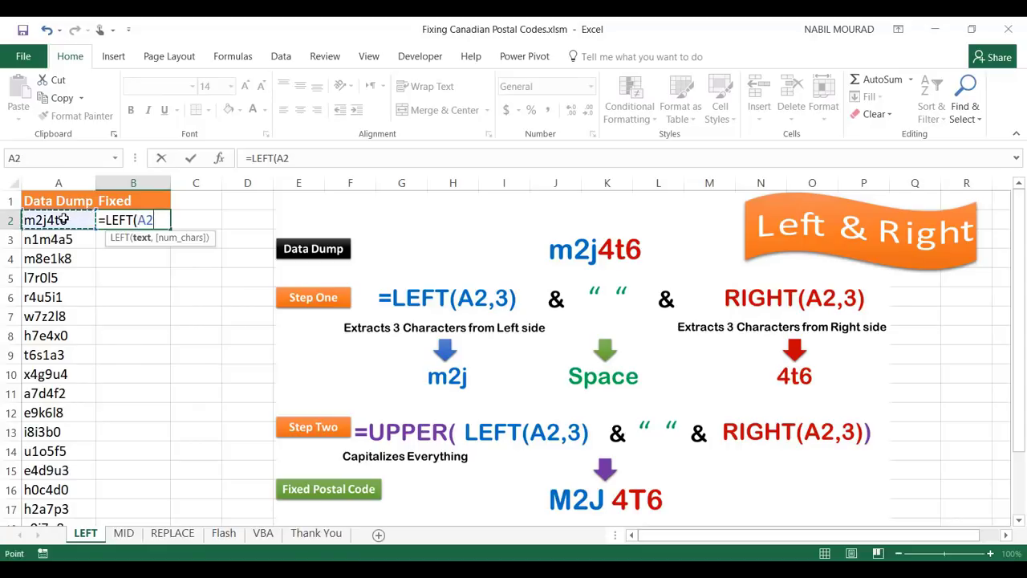
type(",")
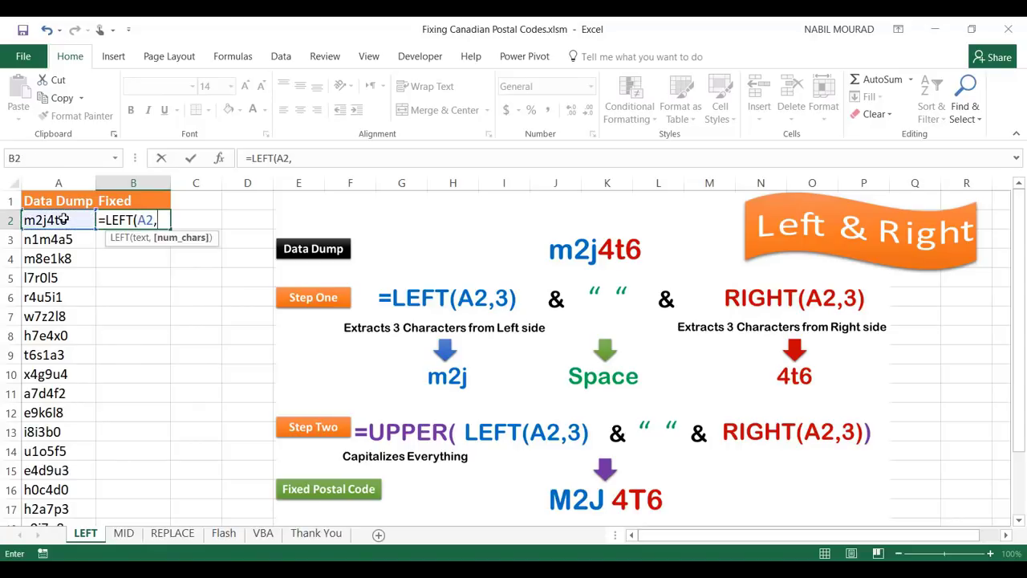
type("3)")
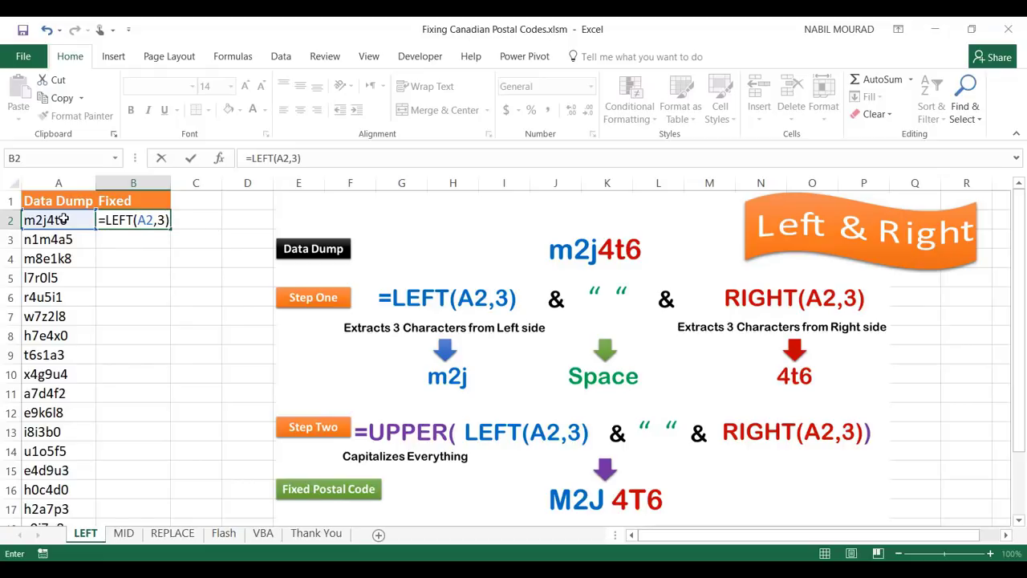
type("&\" \"&righ")
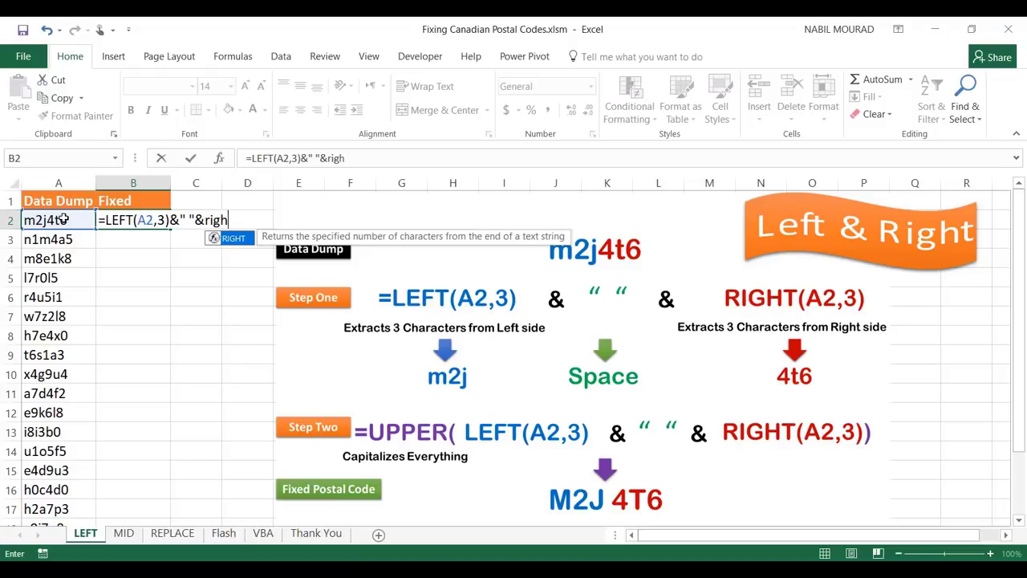
key("Tab")
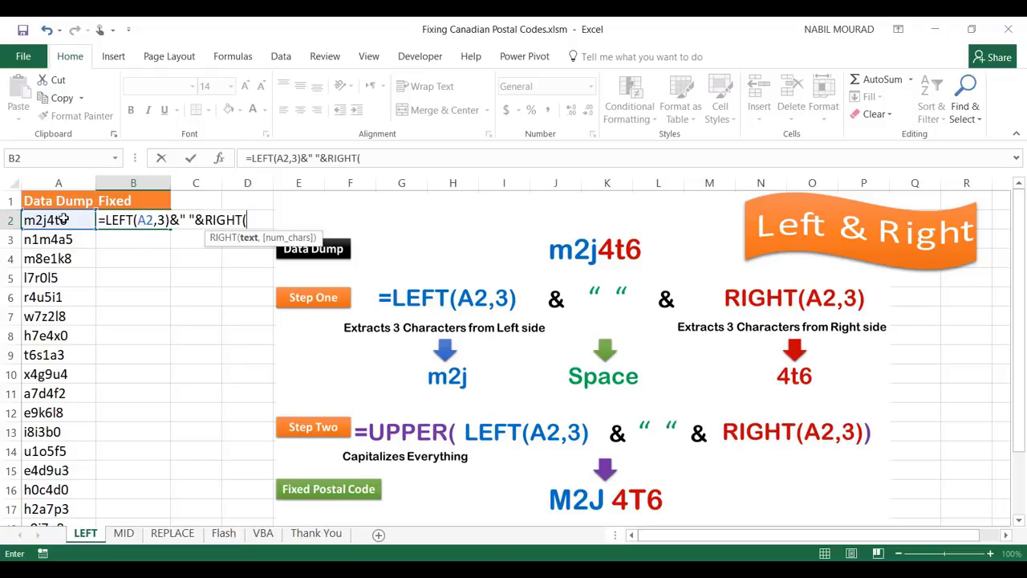
left_click(80, 220)
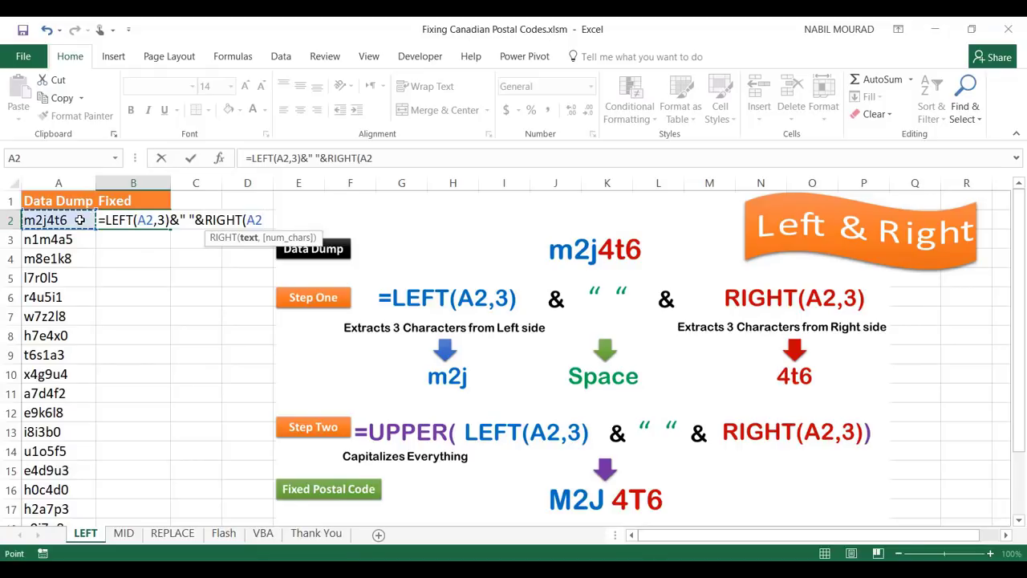
type(",3)")
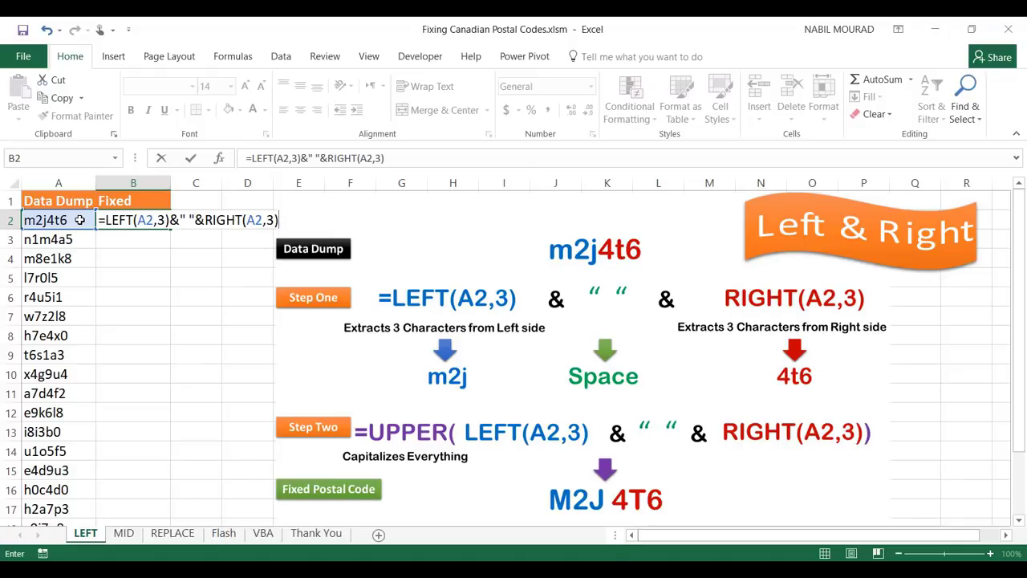
key("Return")
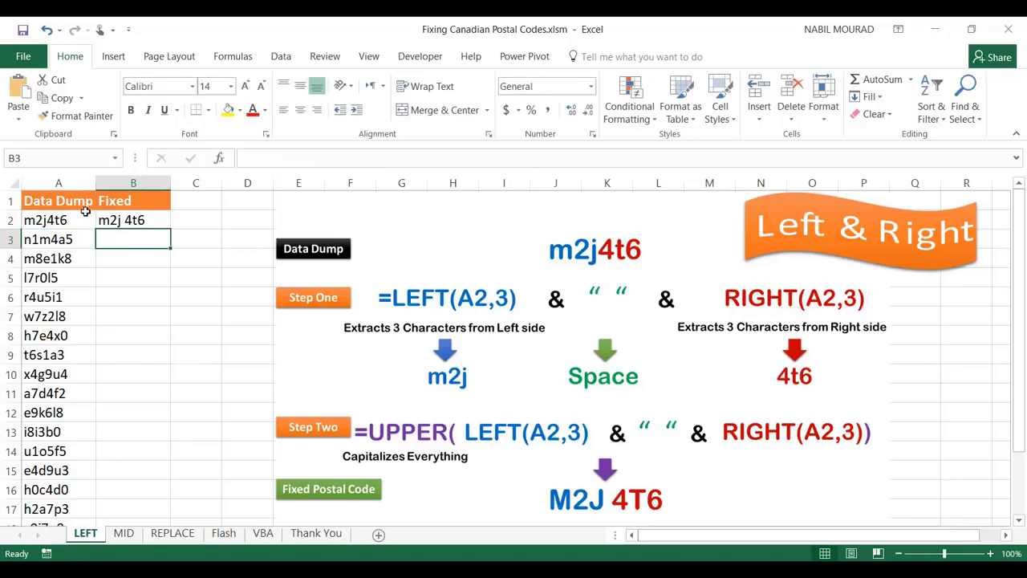
Wrap the B2 formula in UPPER and fill it down the Fixed column for all postal codes.
left_click(136, 219)
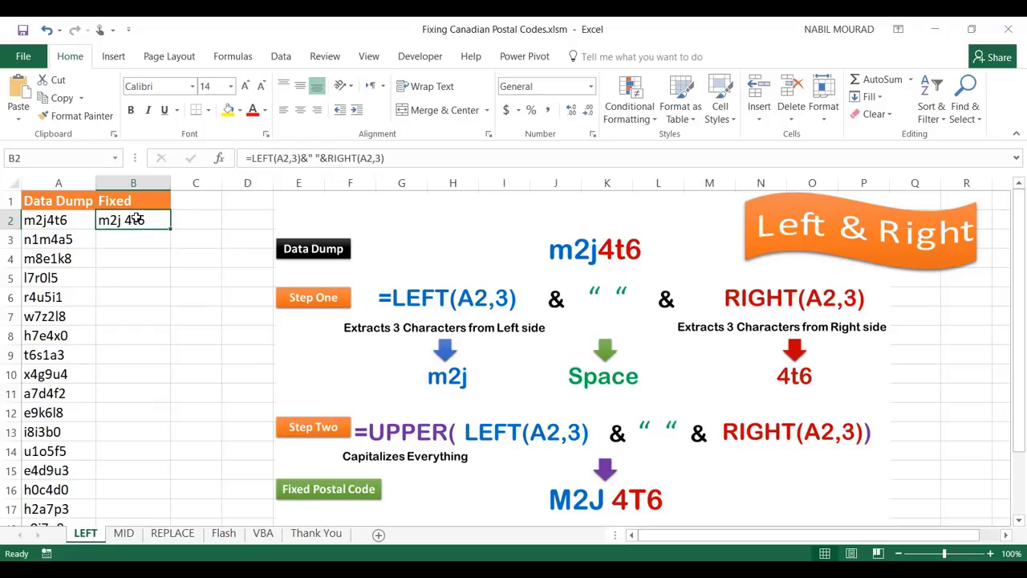
key("F2")
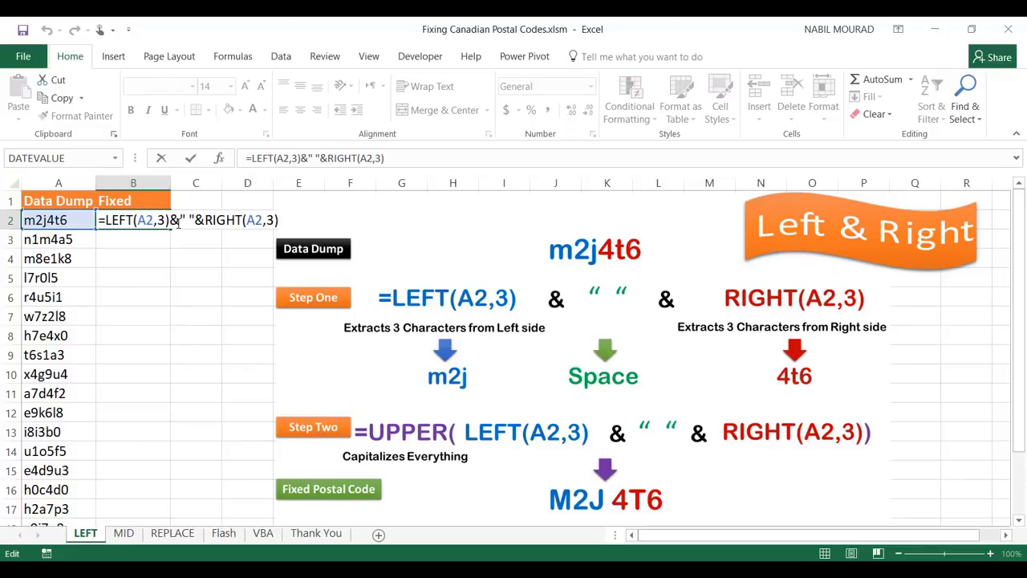
type("Upp")
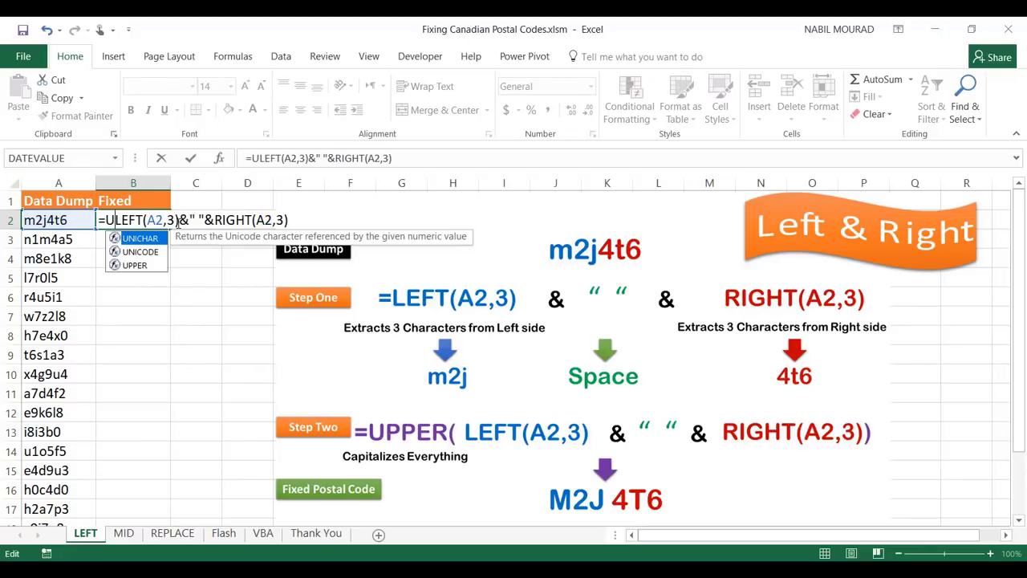
key("Tab")
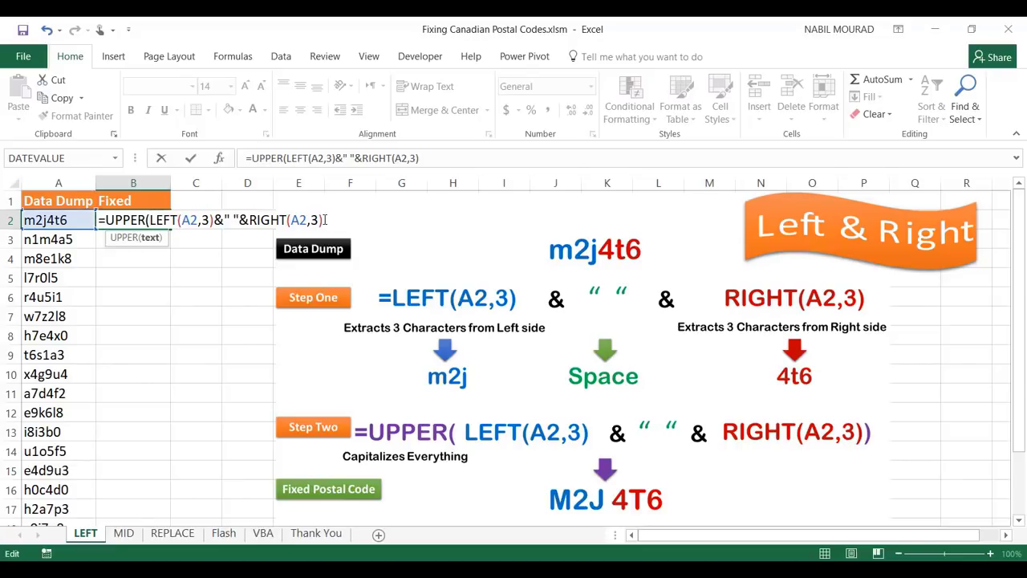
type(")")
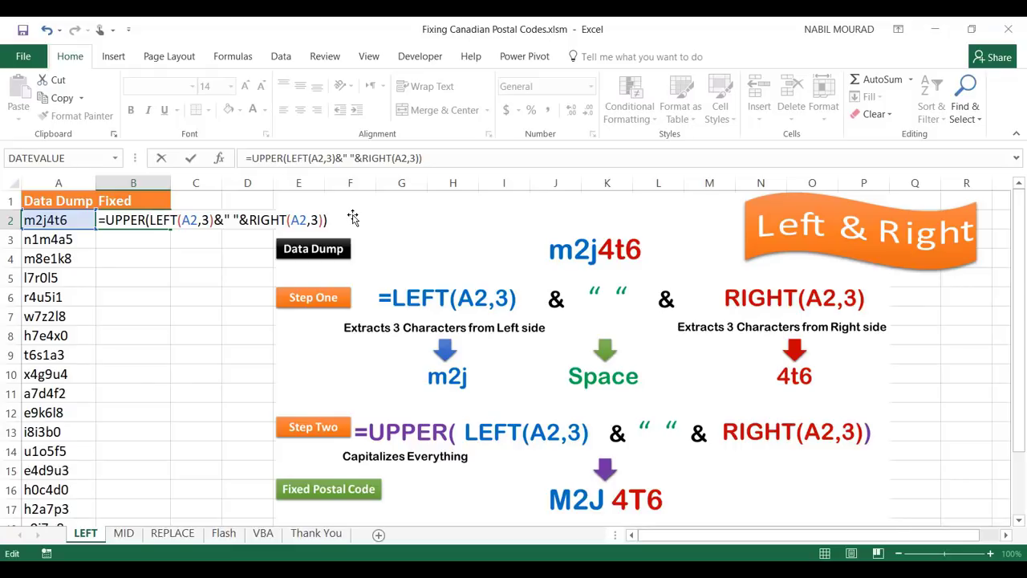
key("ctrl+Return")
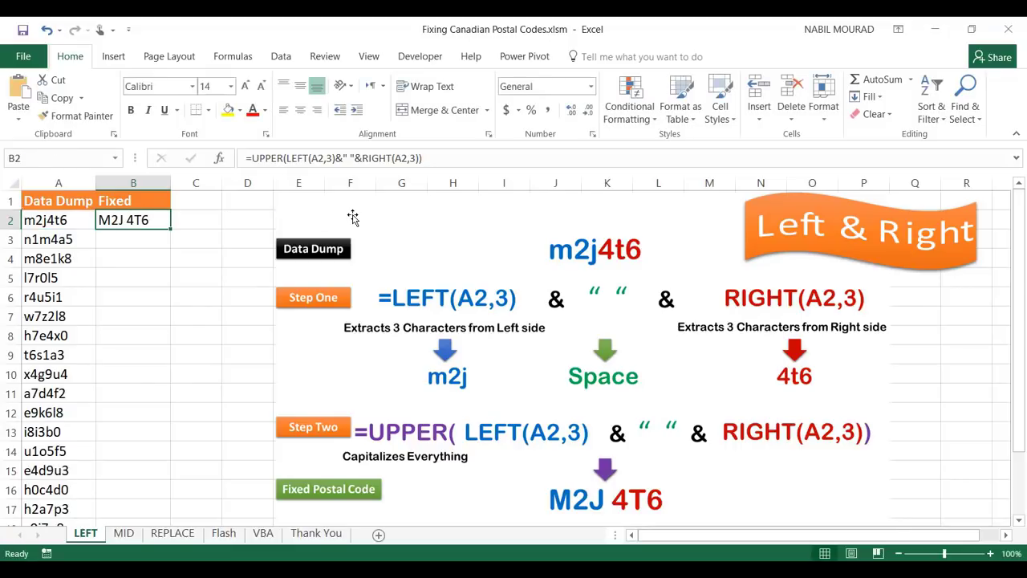
double_click(171, 227)
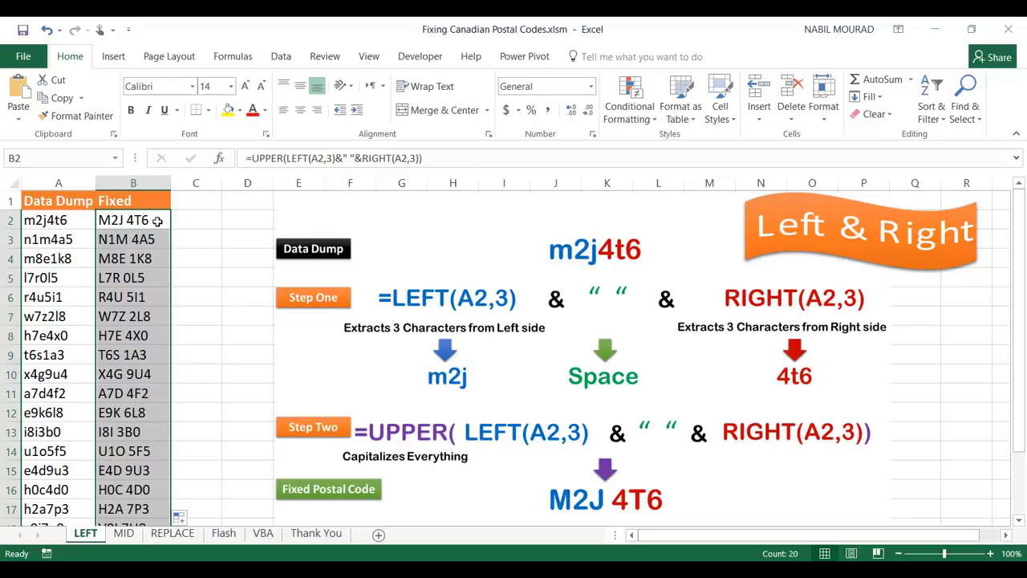
left_click(157, 221)
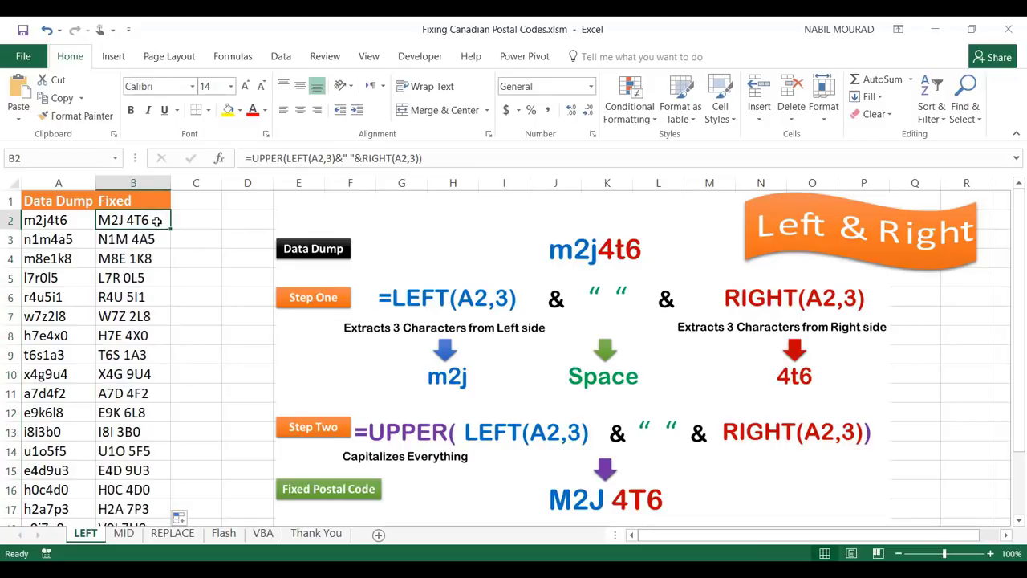
On the MID sheet, start the formula in cell B2 with =MID(A2,1,3)&" " for the first three characters and a space.
left_click(124, 534)
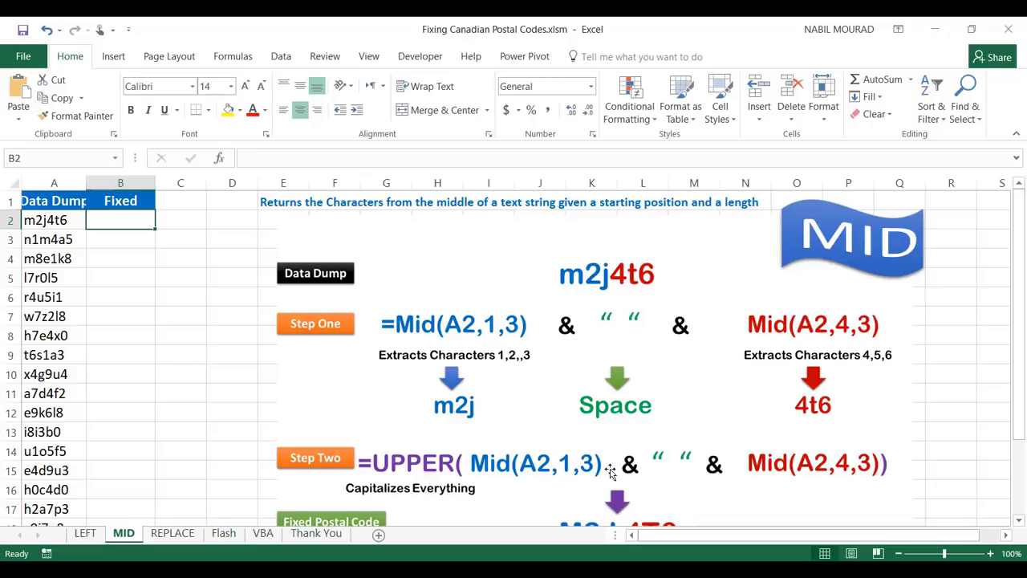
scroll(608, 473, "down", 1)
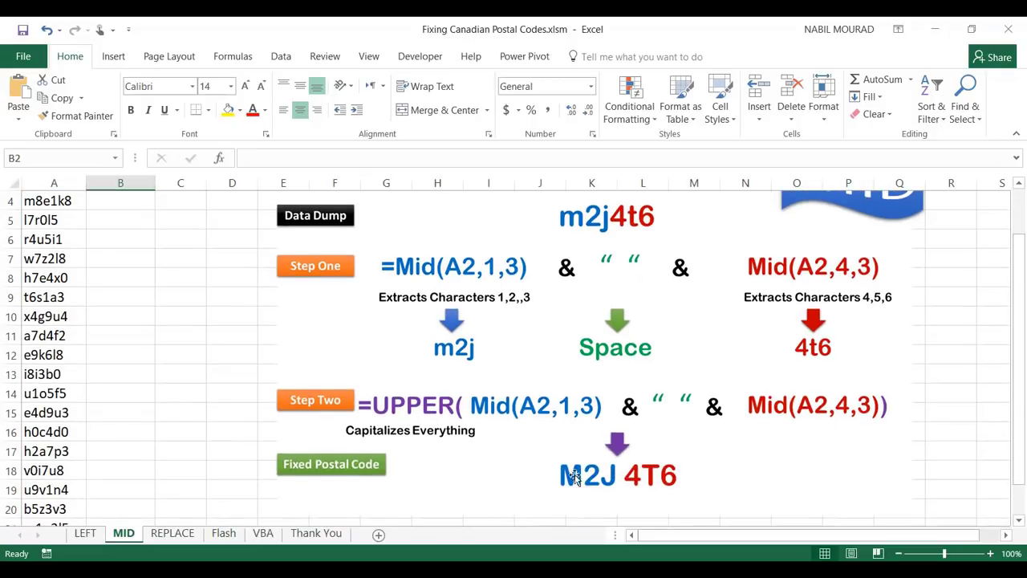
scroll(218, 358, "up", 1)
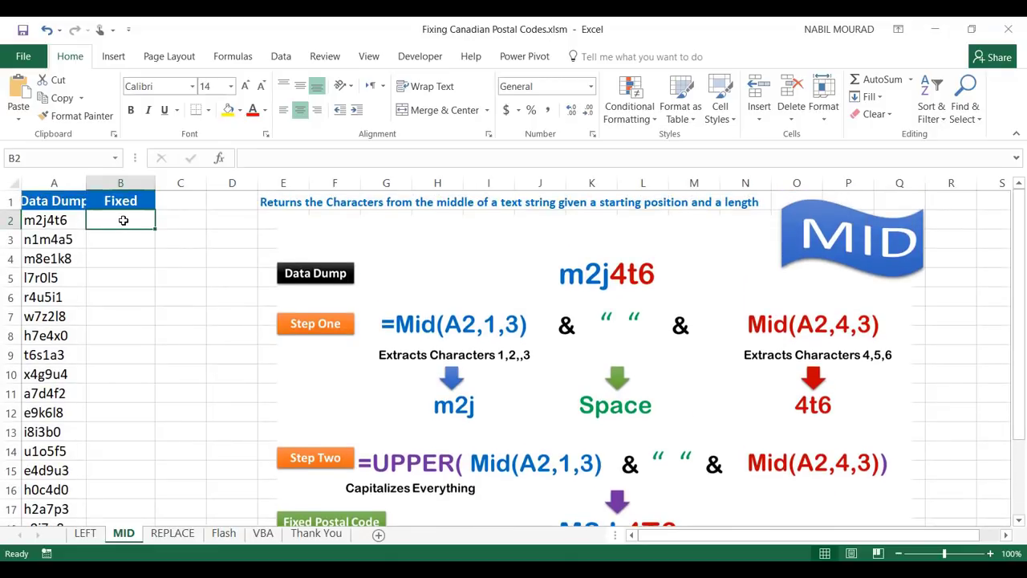
type("=mid")
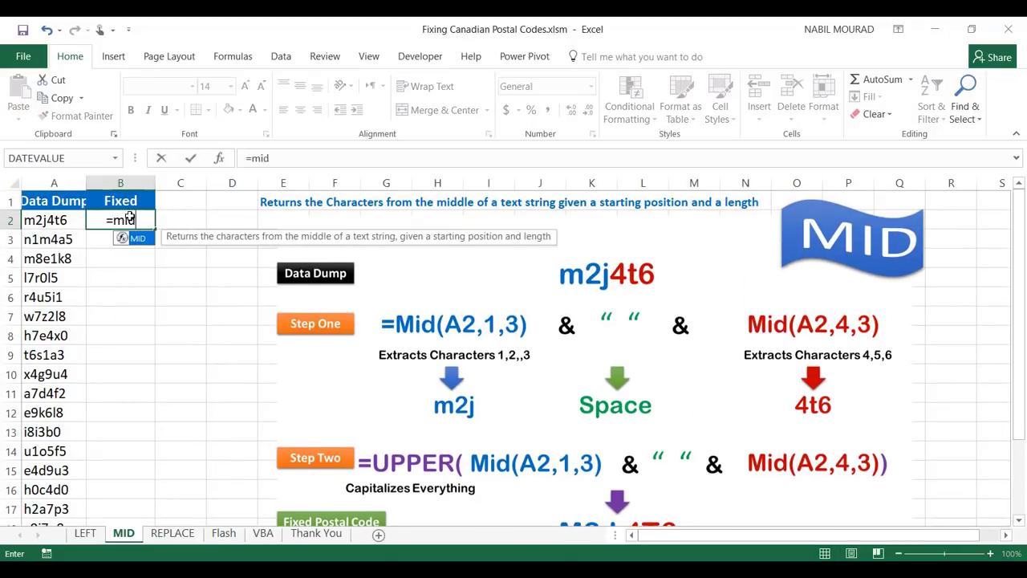
key("Tab")
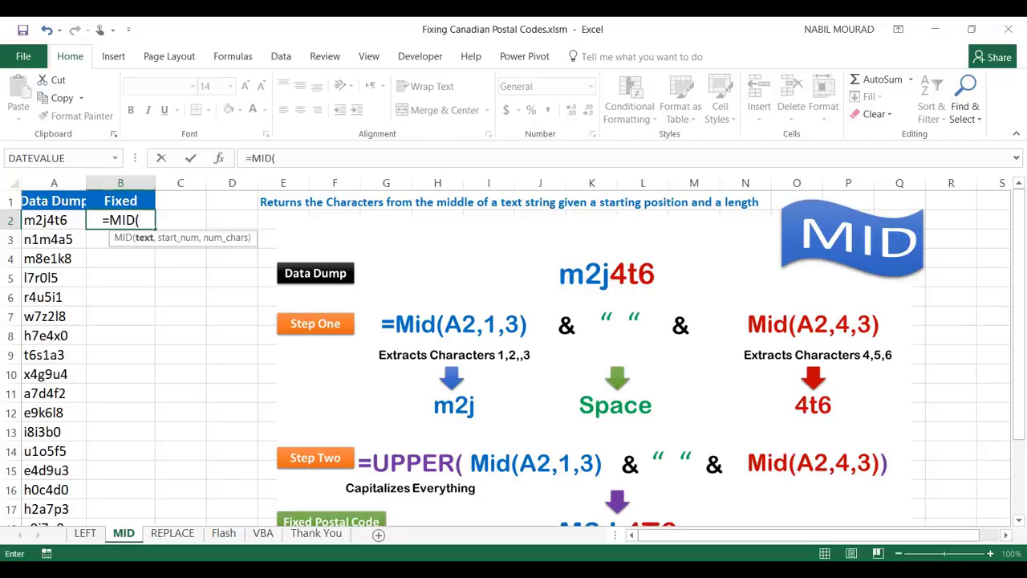
left_click(45, 215)
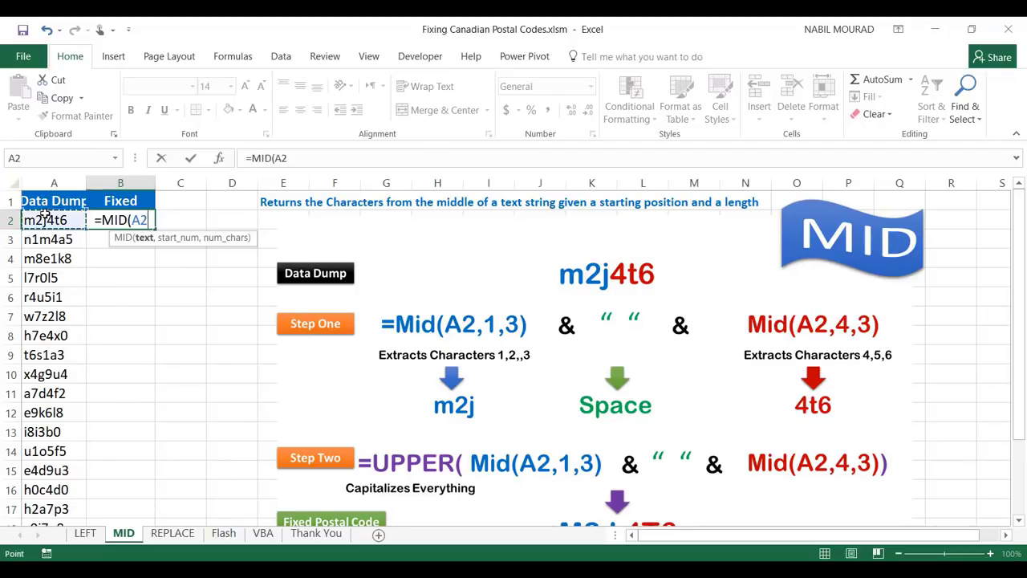
type(",")
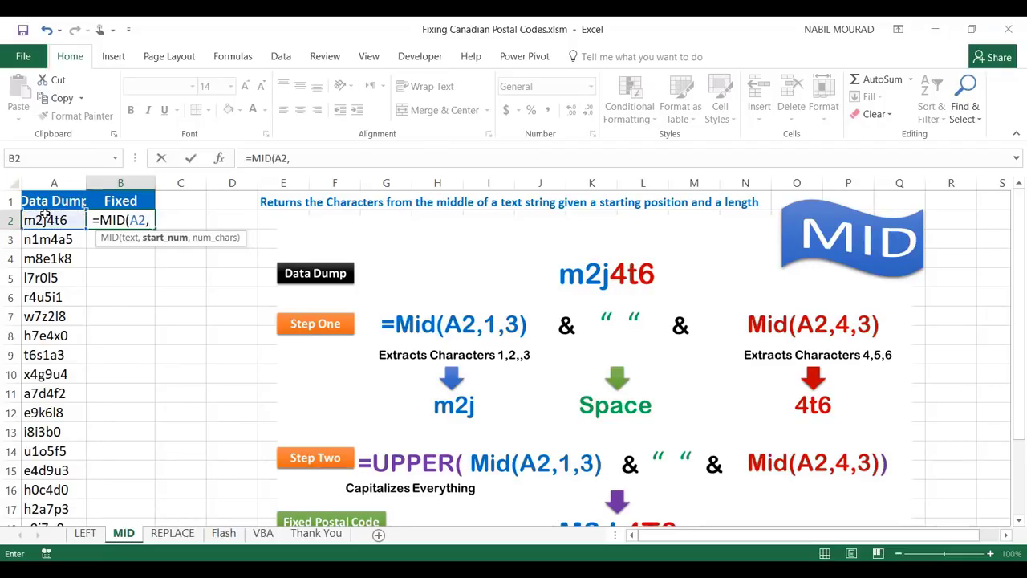
type("1,3)")
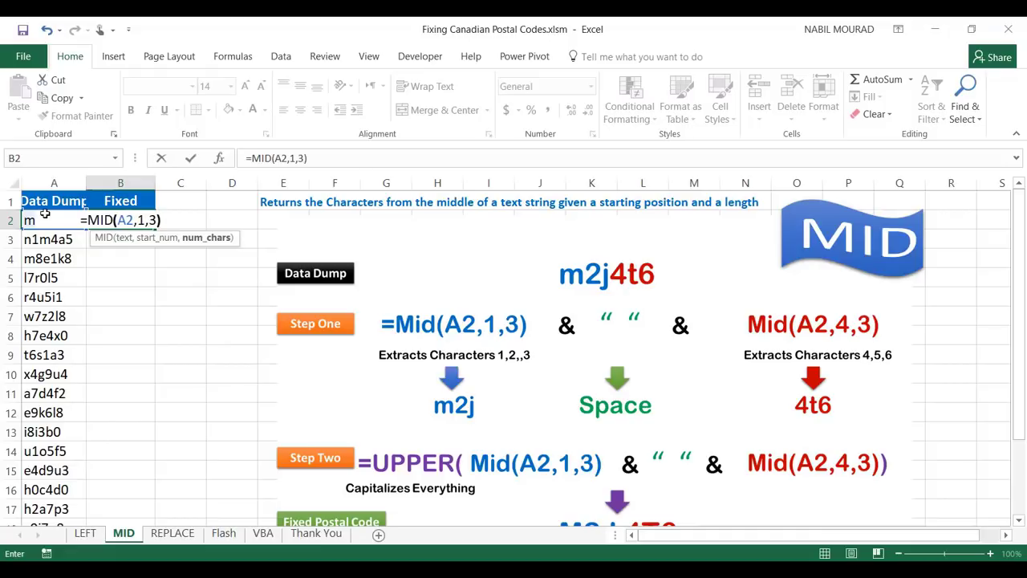
type("&")
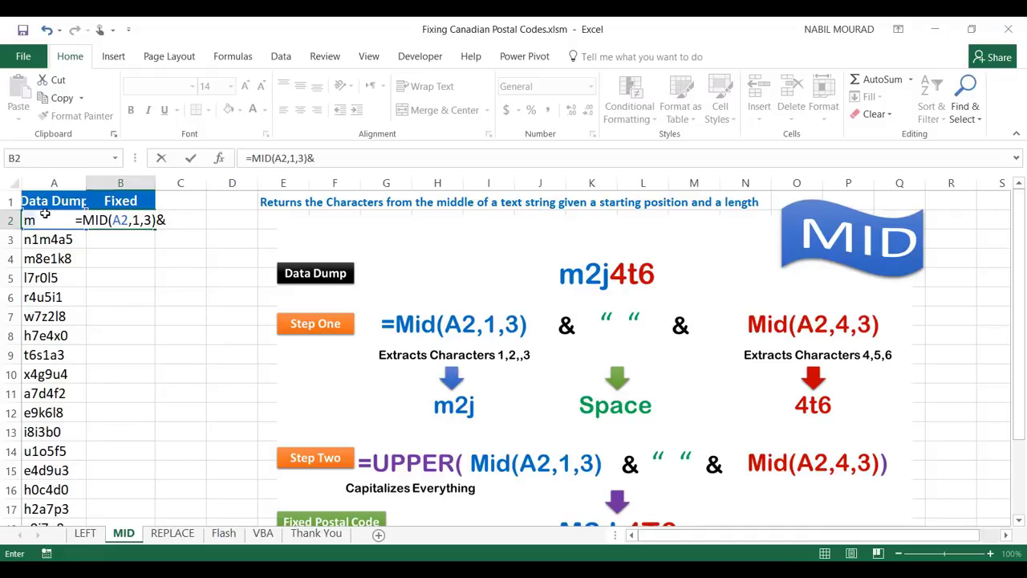
type("\" \"")
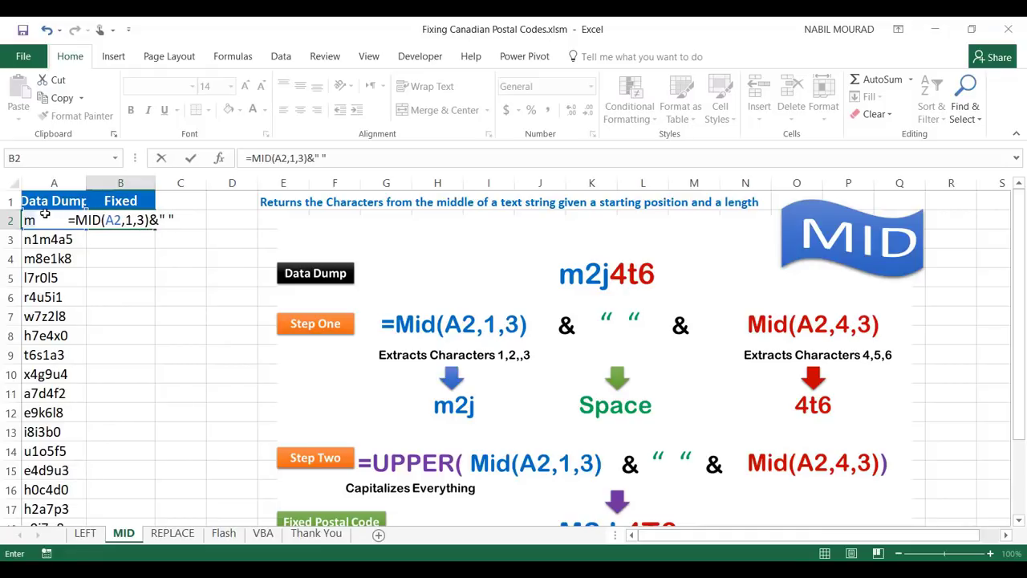
Complete the B2 formula by appending &MID(A2,4,3) for the last three characters and commit it.
type("&")
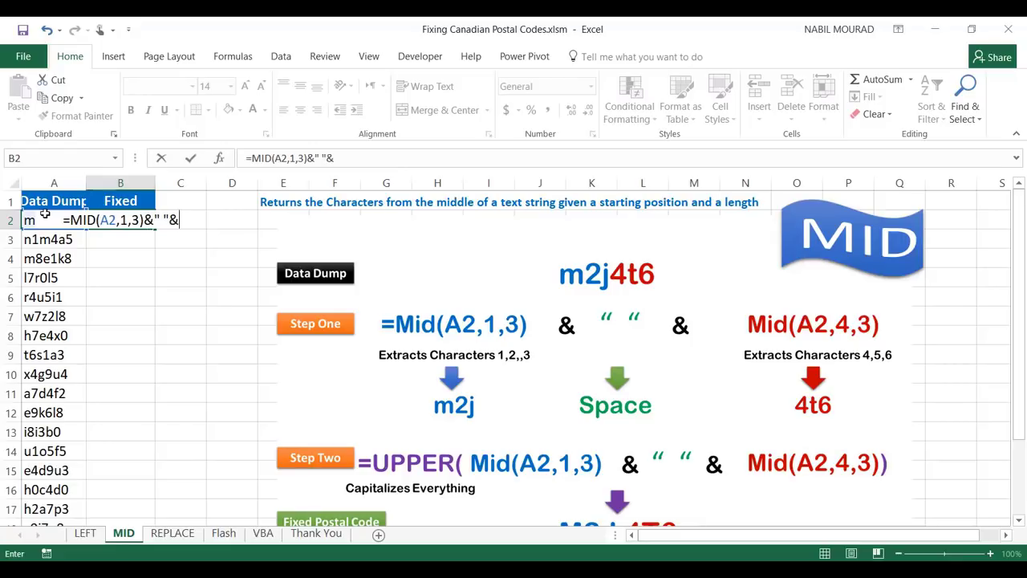
type("mid")
key("Tab")
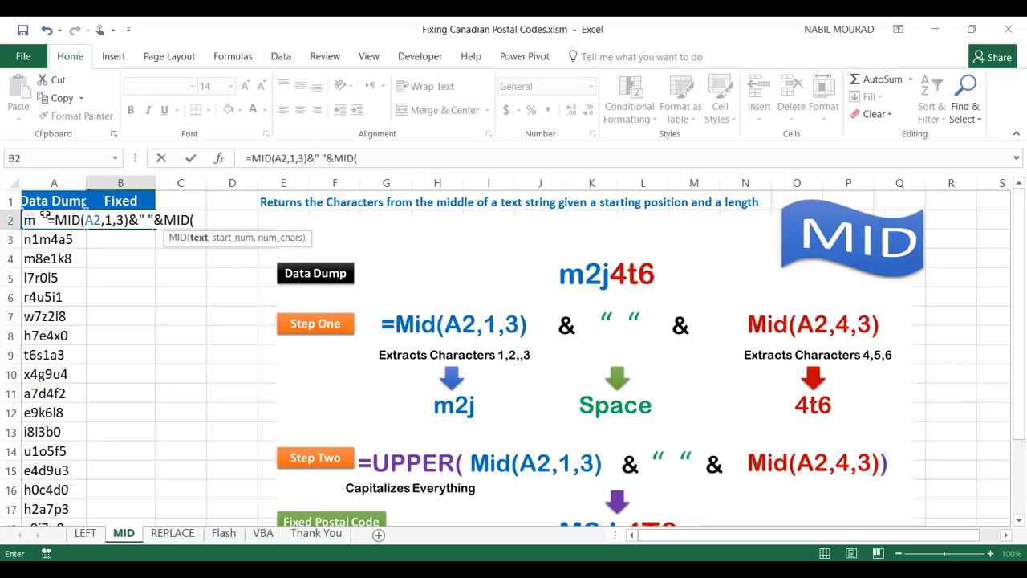
left_click(45, 215)
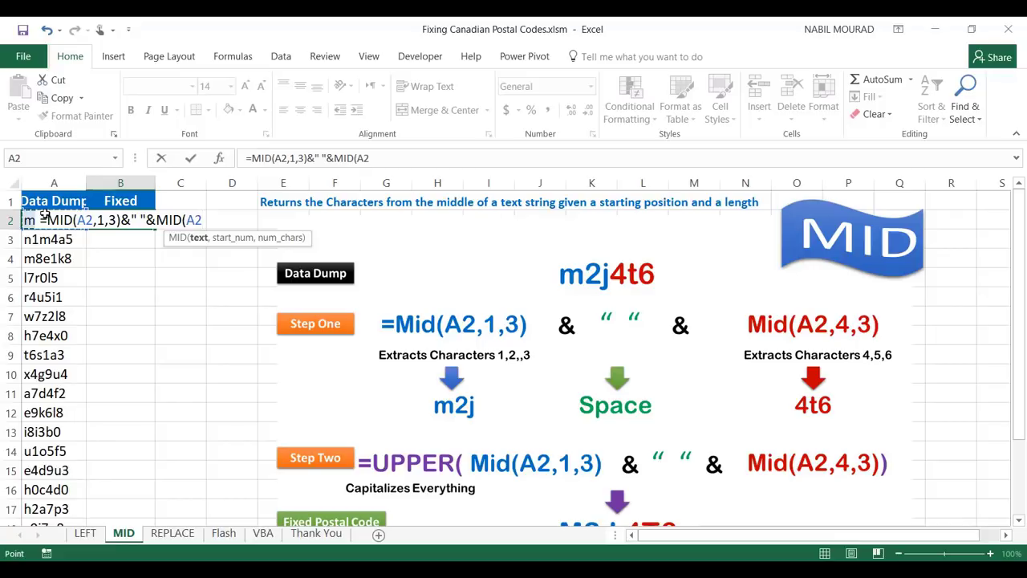
type(",4")
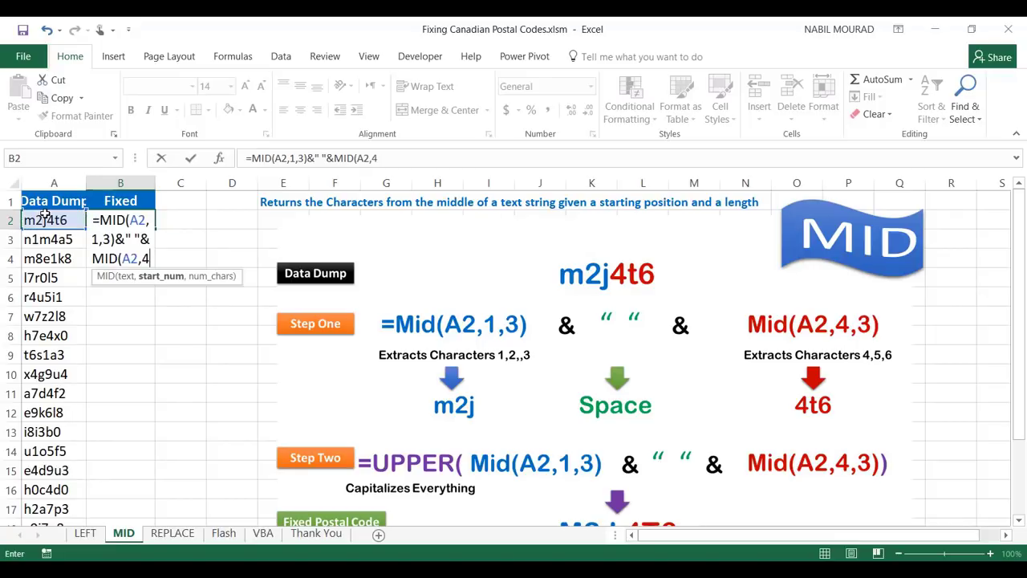
type(",3)")
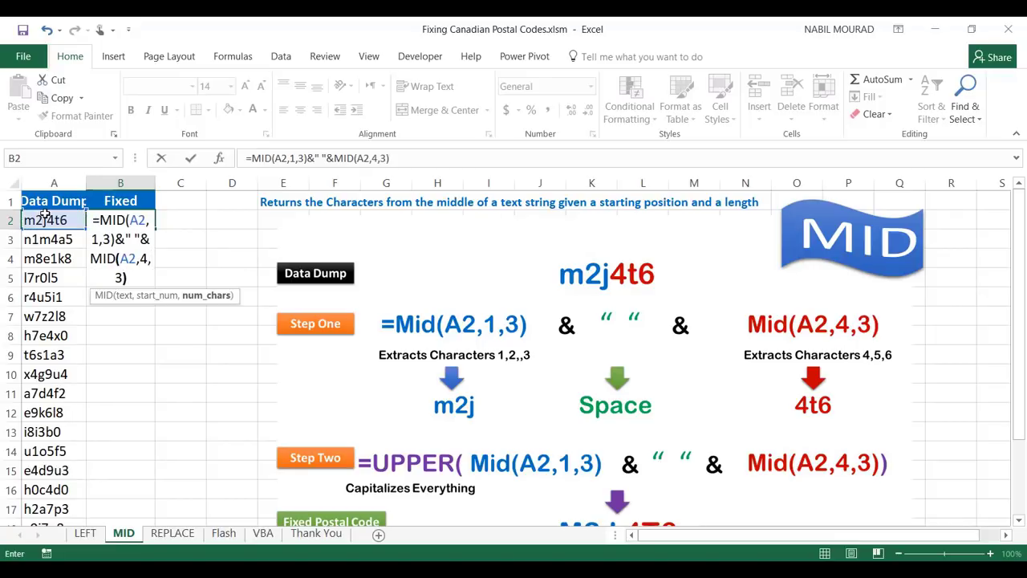
key("ctrl+Return")
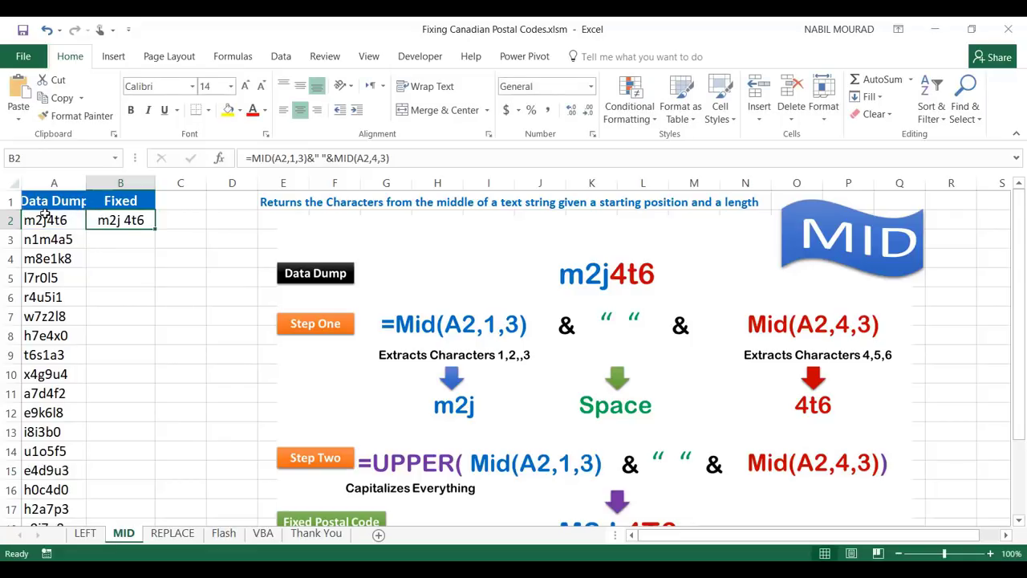
Wrap the MID formula in B2 in UPPER and fill it down the Fixed column for all postal codes.
double_click(118, 222)
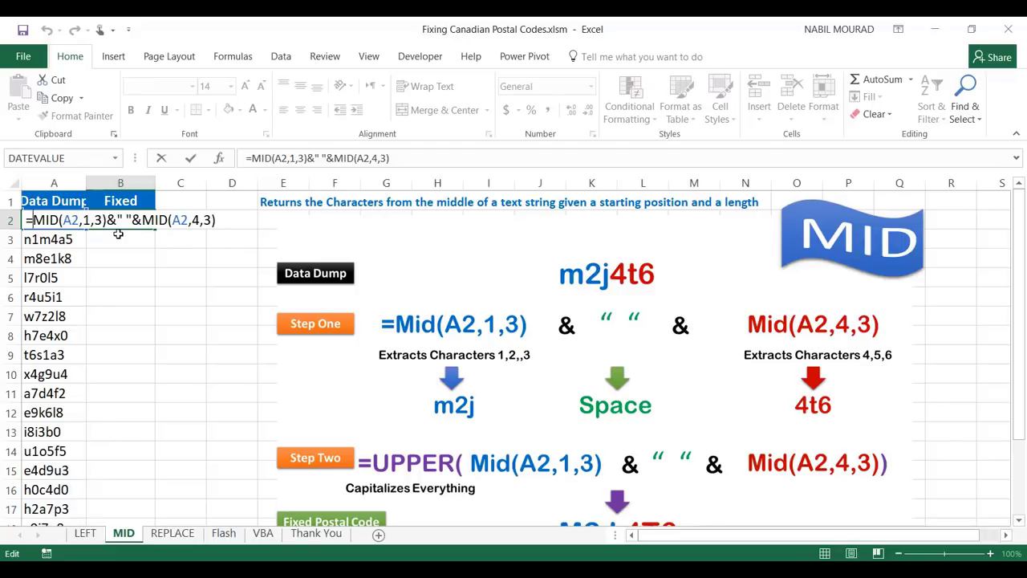
type("Upp")
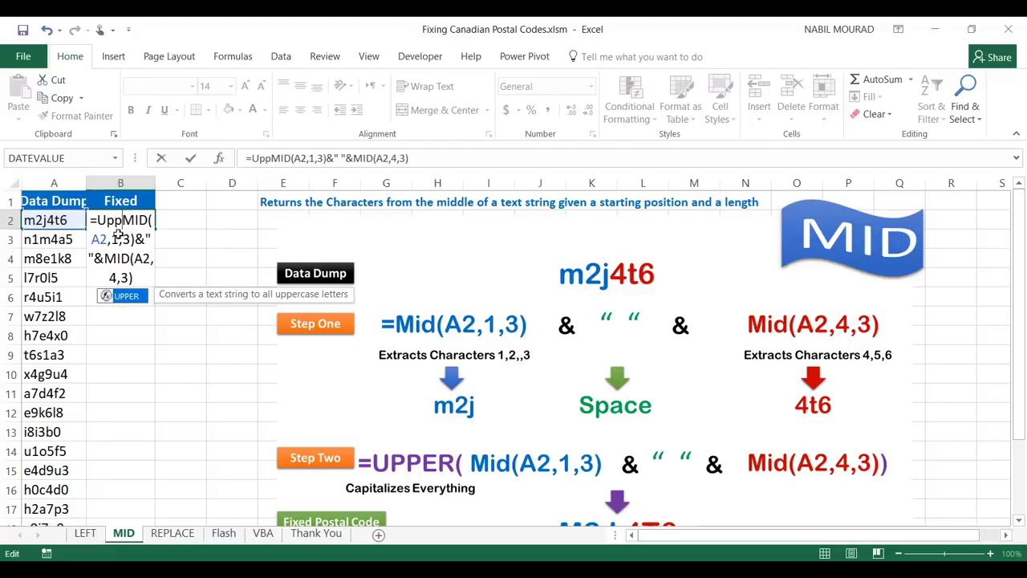
key("Tab")
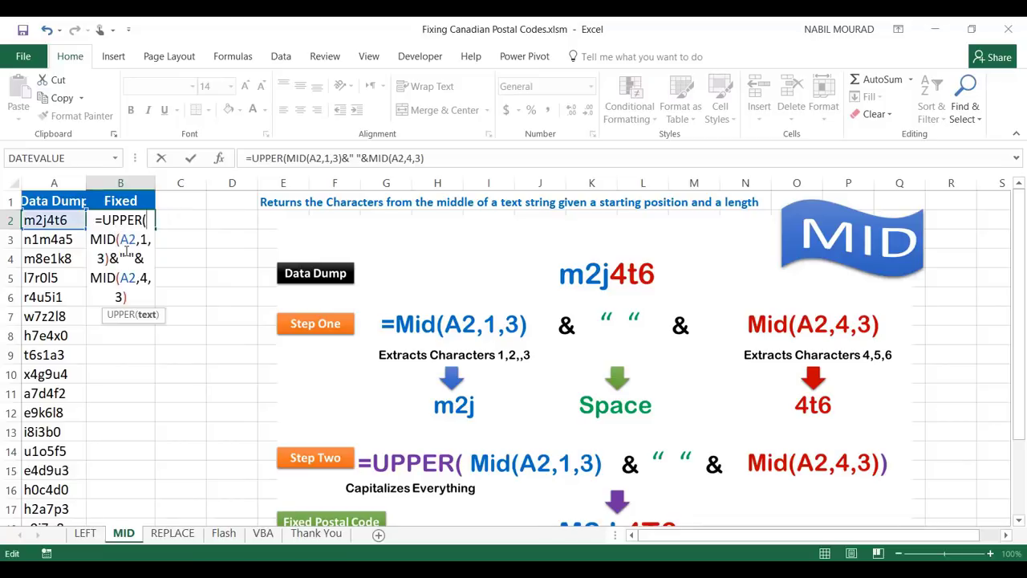
left_click(136, 292)
type(")")
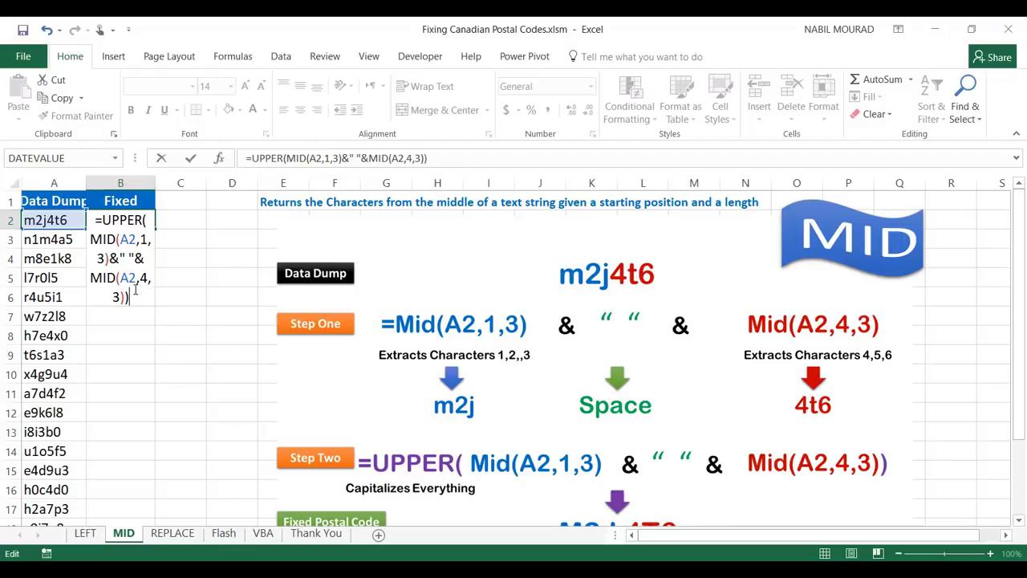
key("ctrl+Return")
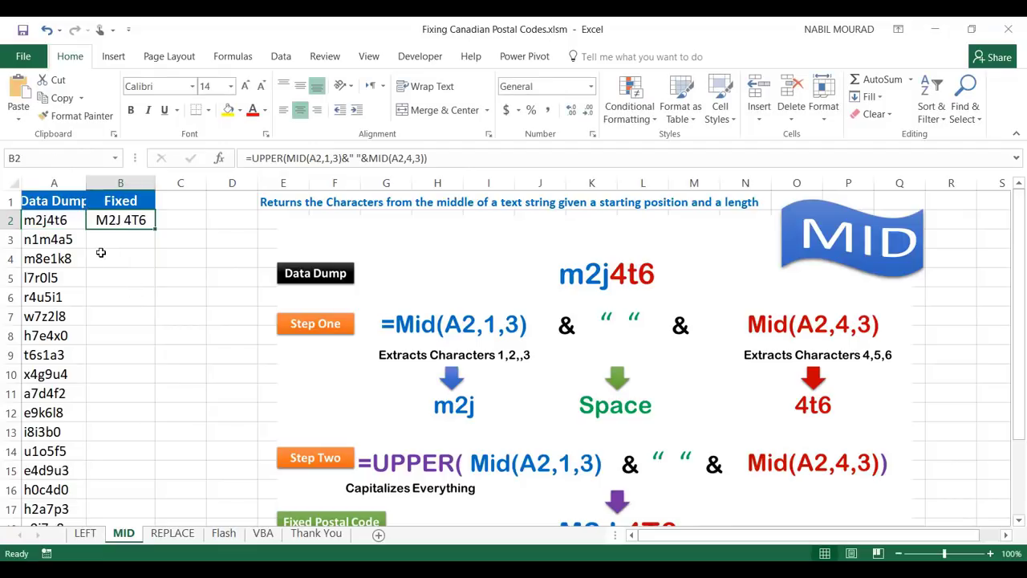
double_click(155, 228)
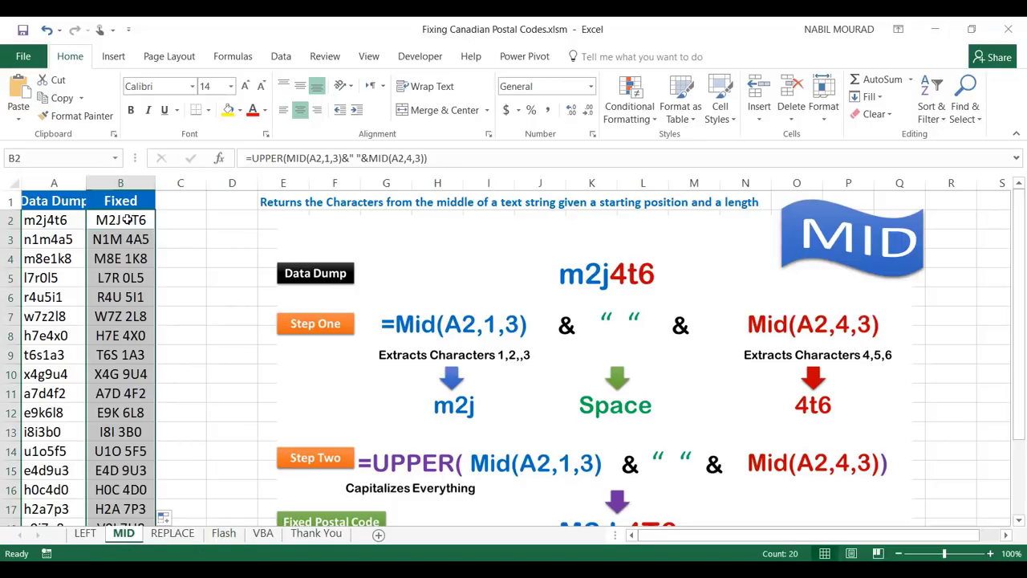
left_click(127, 219)
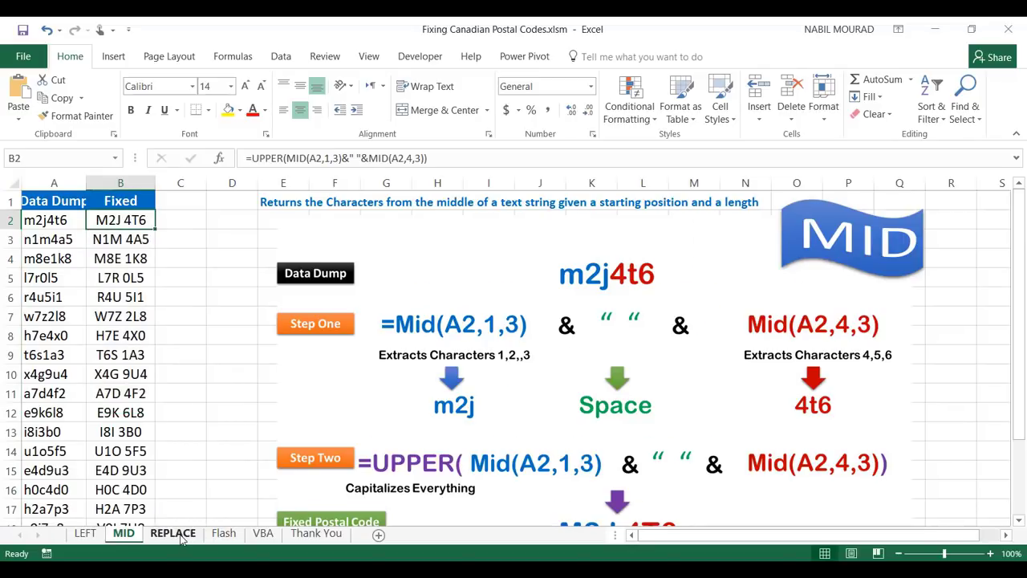
On the REPLACE sheet, enter the formula =REPLACE(A2,4,0," ") in cell B2.
left_click(173, 534)
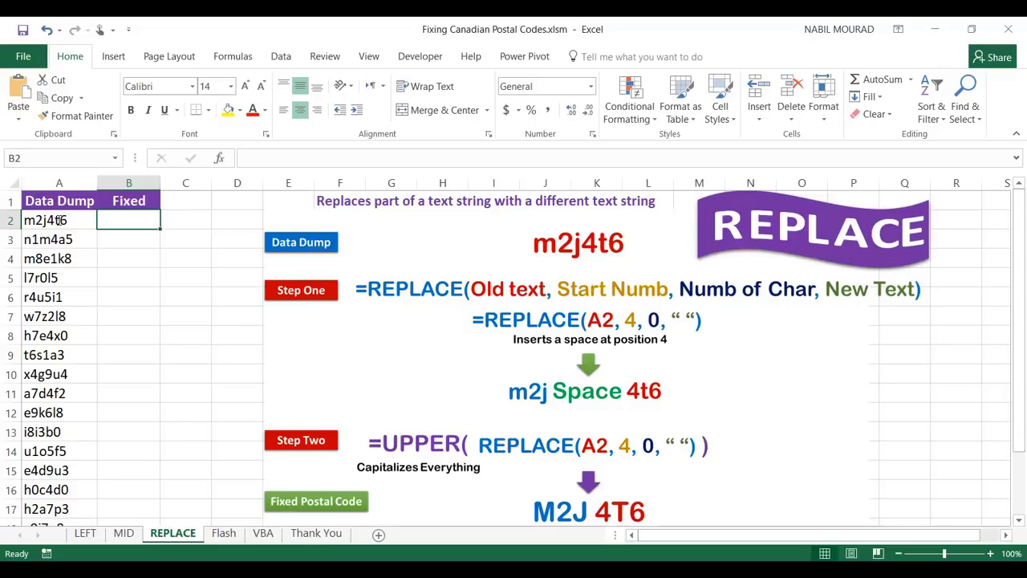
type("=repla")
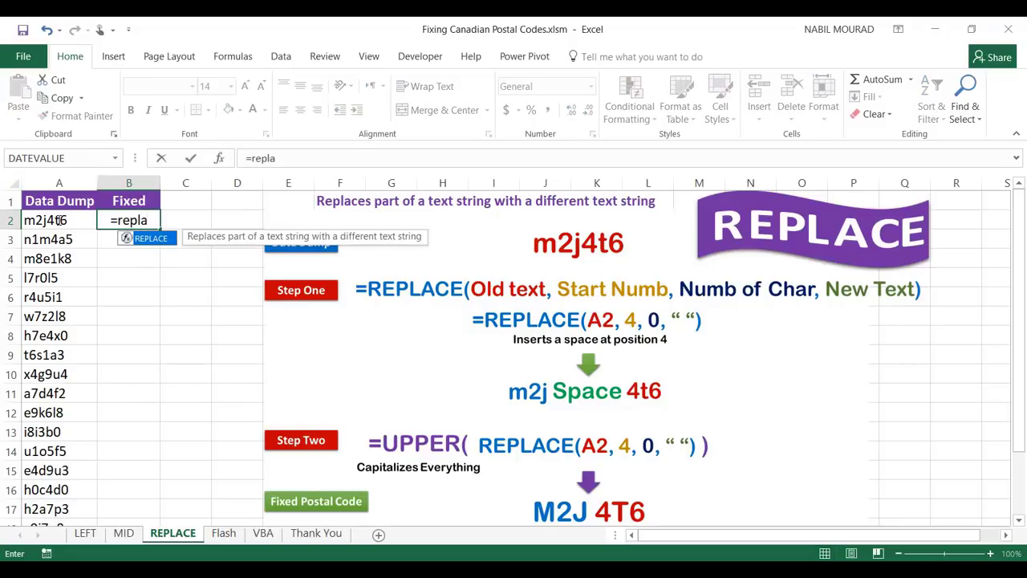
key("Tab")
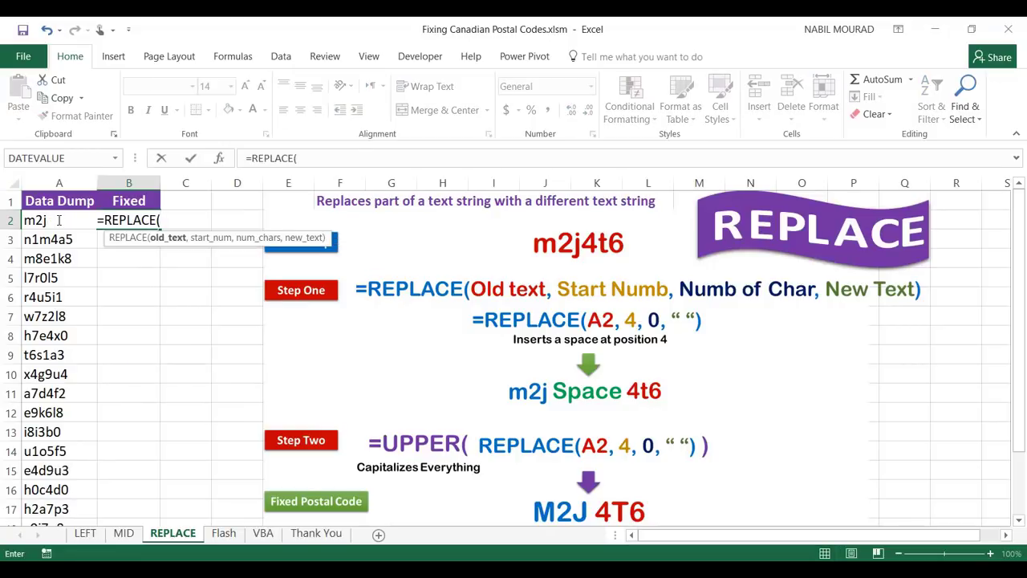
left_click(59, 220)
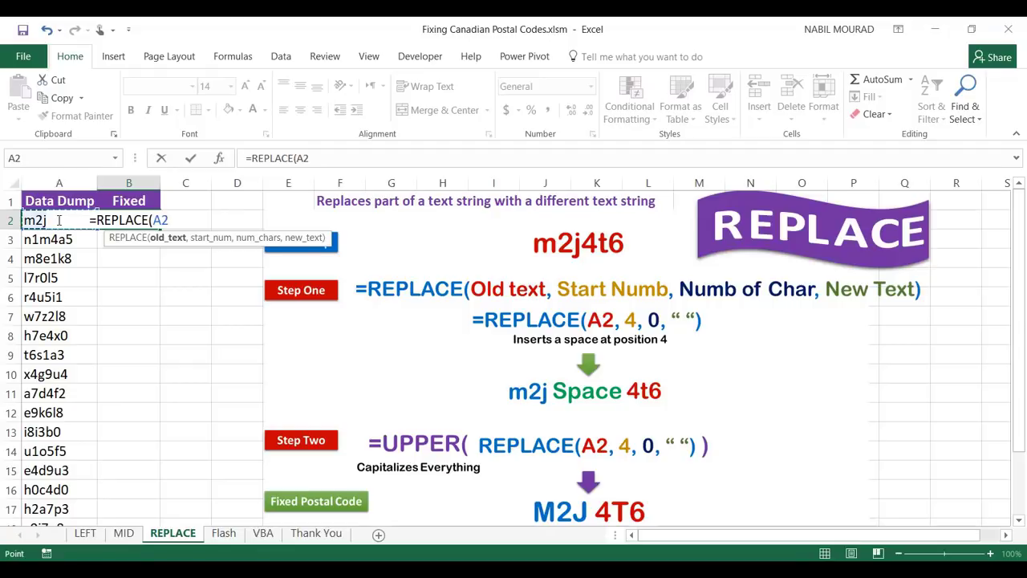
type(",")
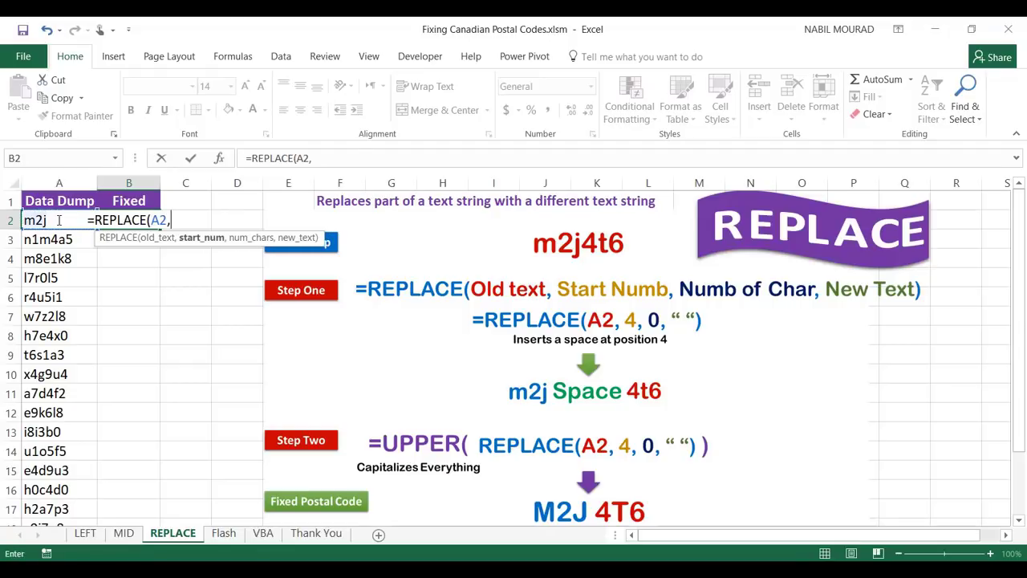
type("4,")
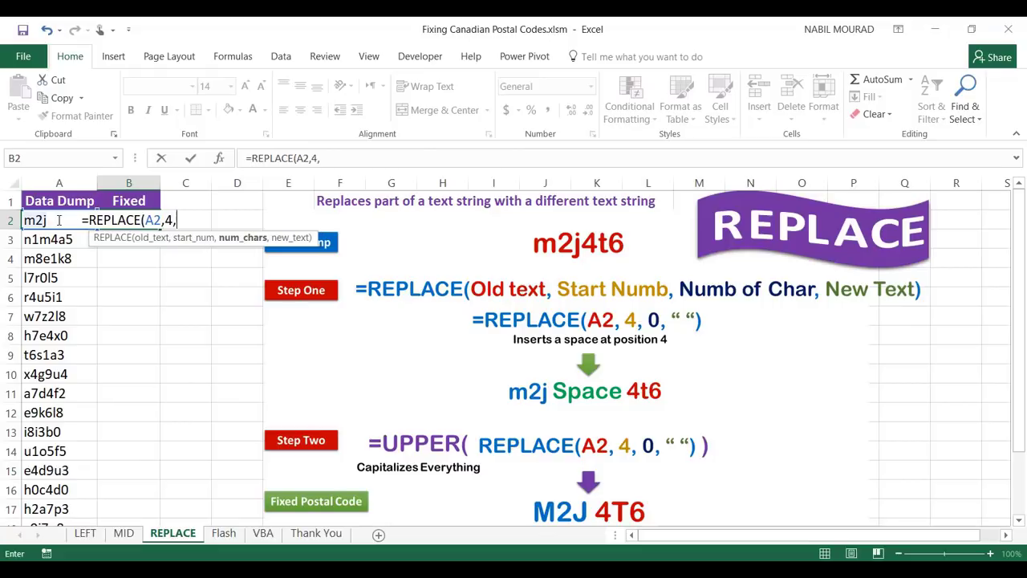
type("0")
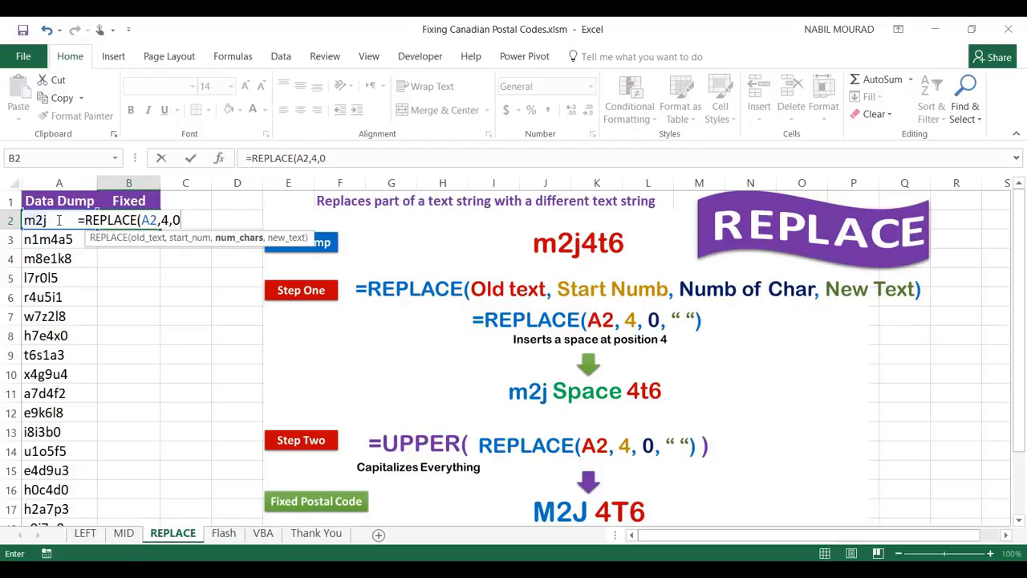
type(",")
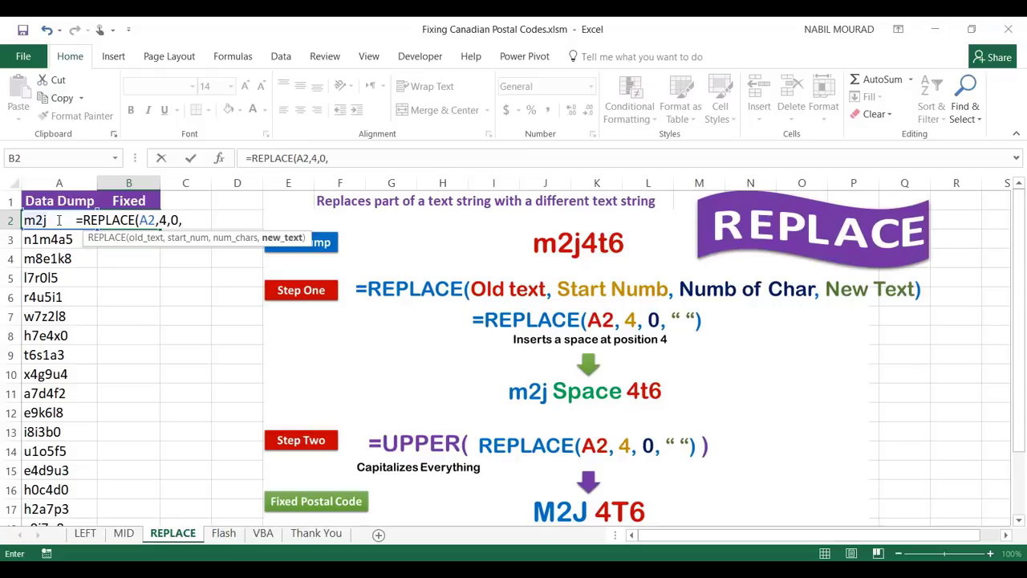
type("\" \"")
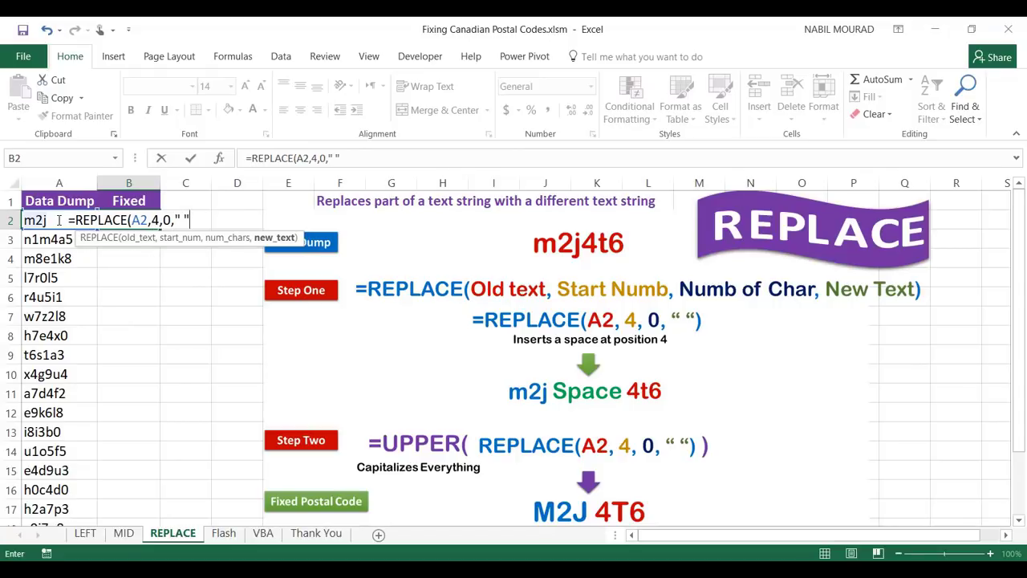
type(")")
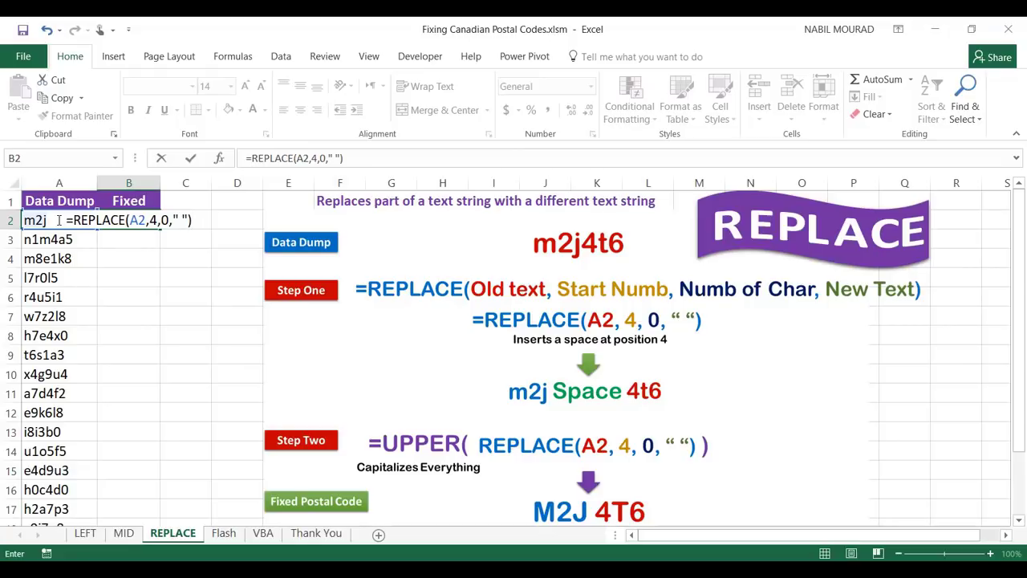
key("ctrl+Return")
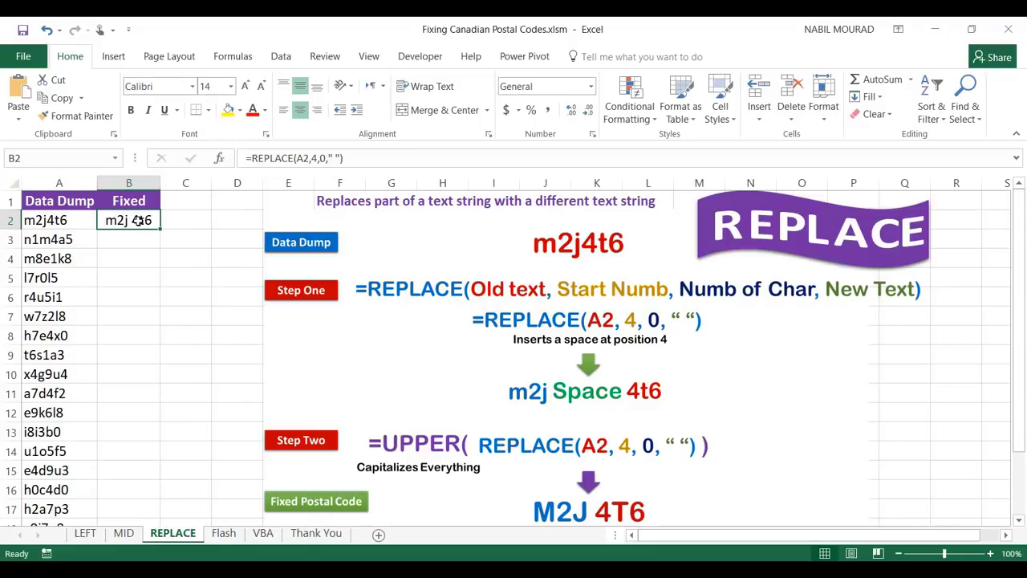
Wrap the REPLACE formula in B2 in UPPER and fill it down the whole Fixed column.
key("F2")
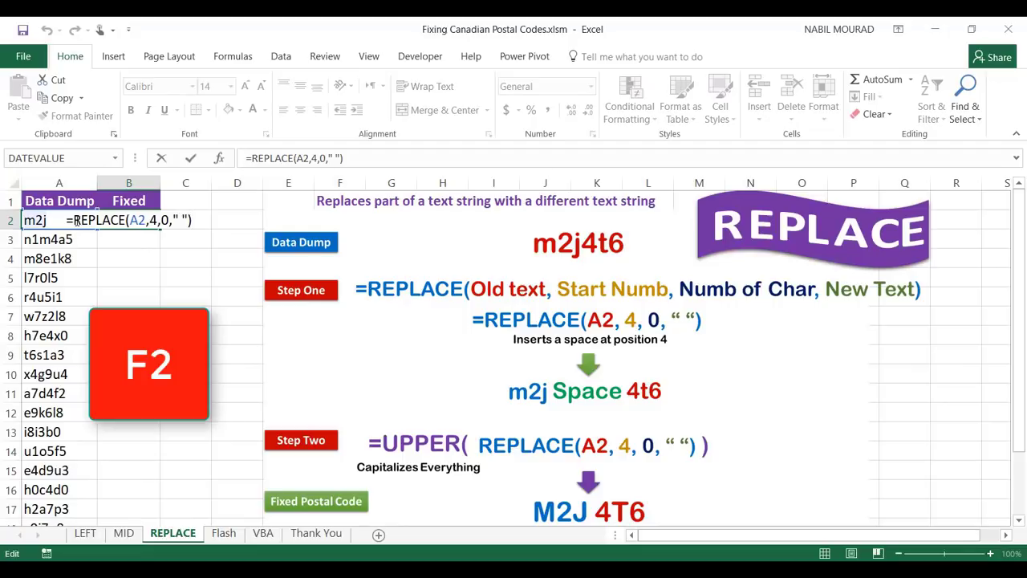
left_click(74, 220)
type("u")
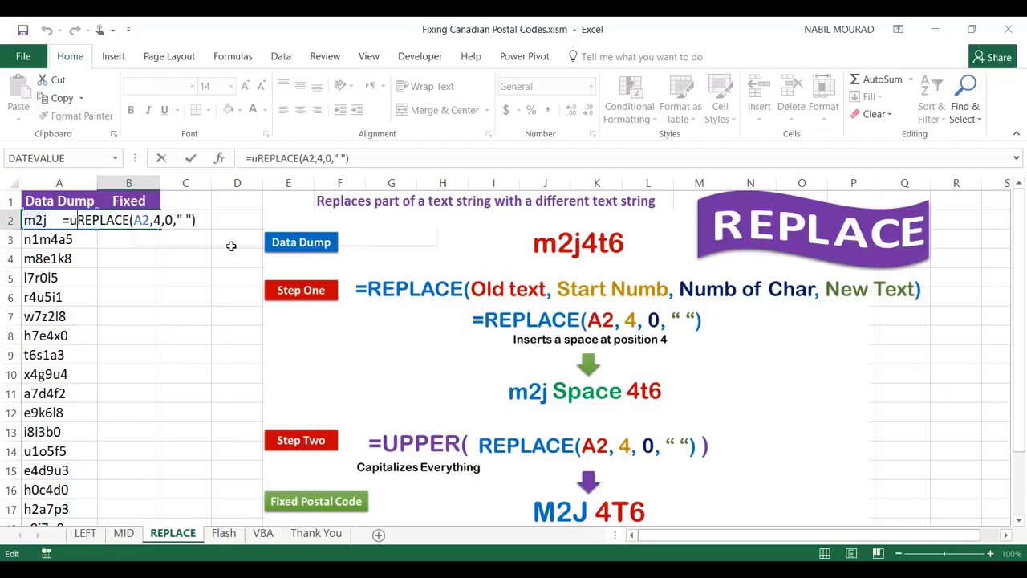
type("pp")
key("Tab")
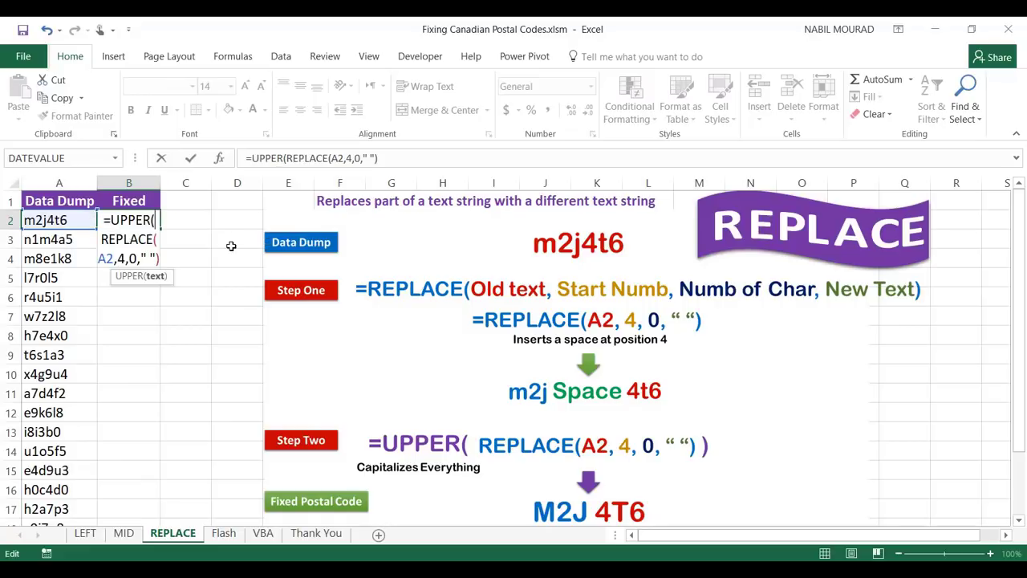
left_click(392, 158)
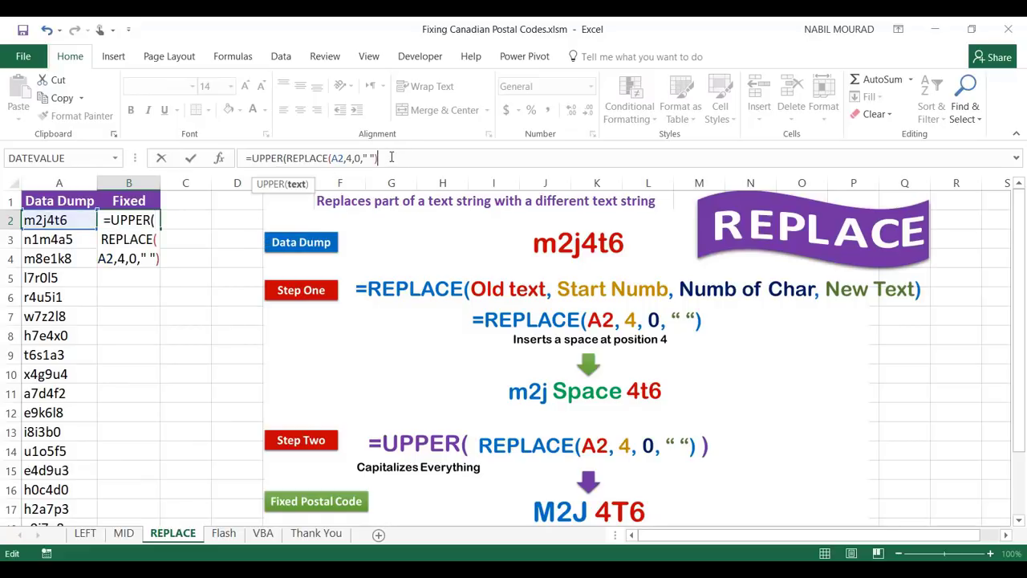
type(")")
key("ctrl+Return")
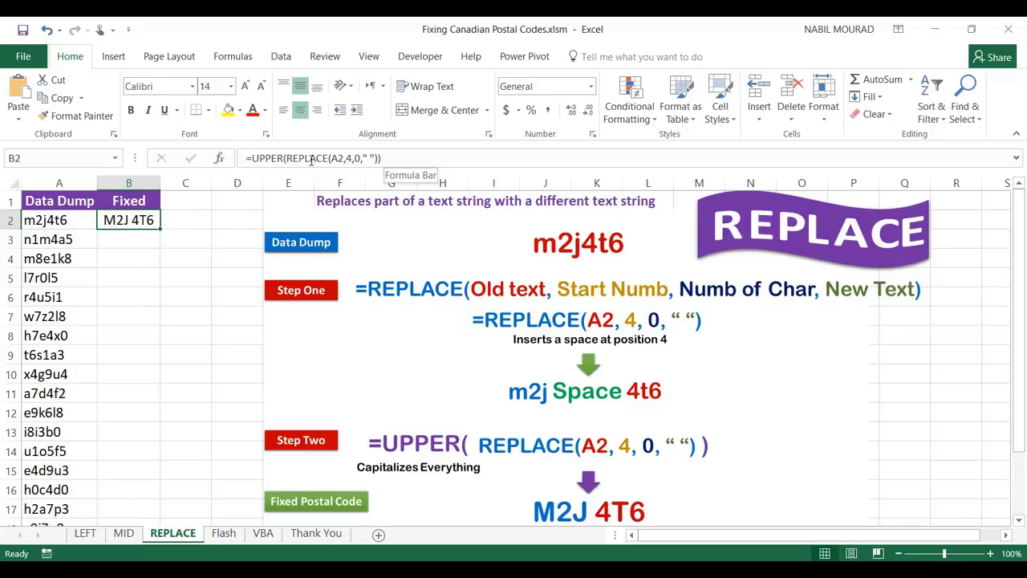
double_click(160, 229)
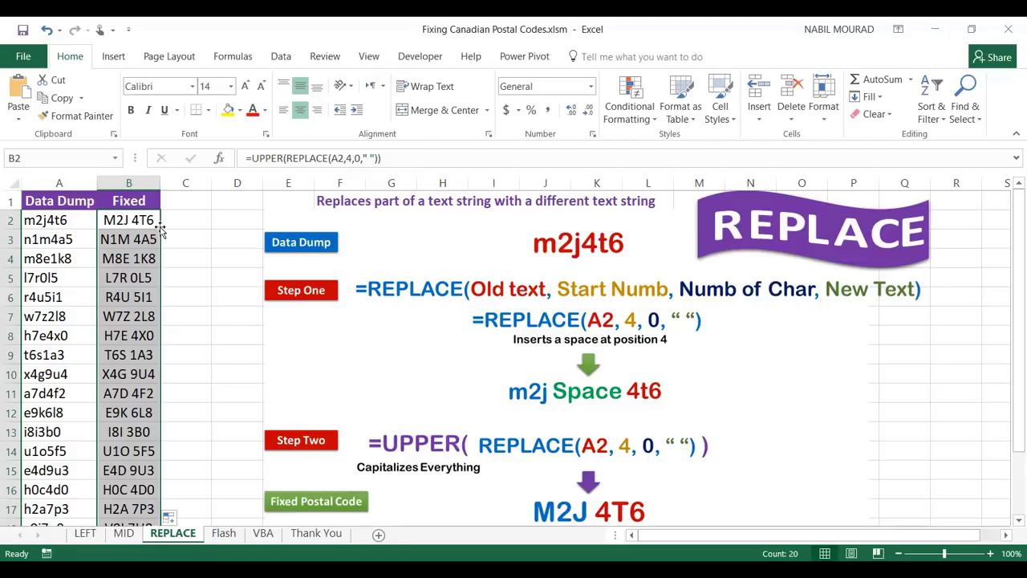
left_click(117, 221)
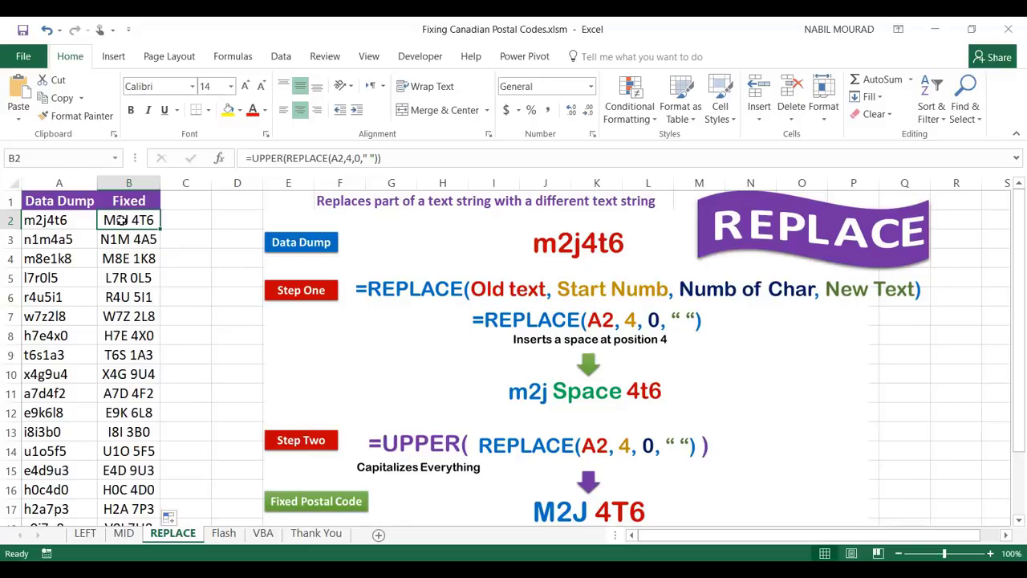
On the Flash sheet, enter the sample M2J 4T6 in B2 and apply Flash Fill to the Fixed column.
left_click(223, 534)
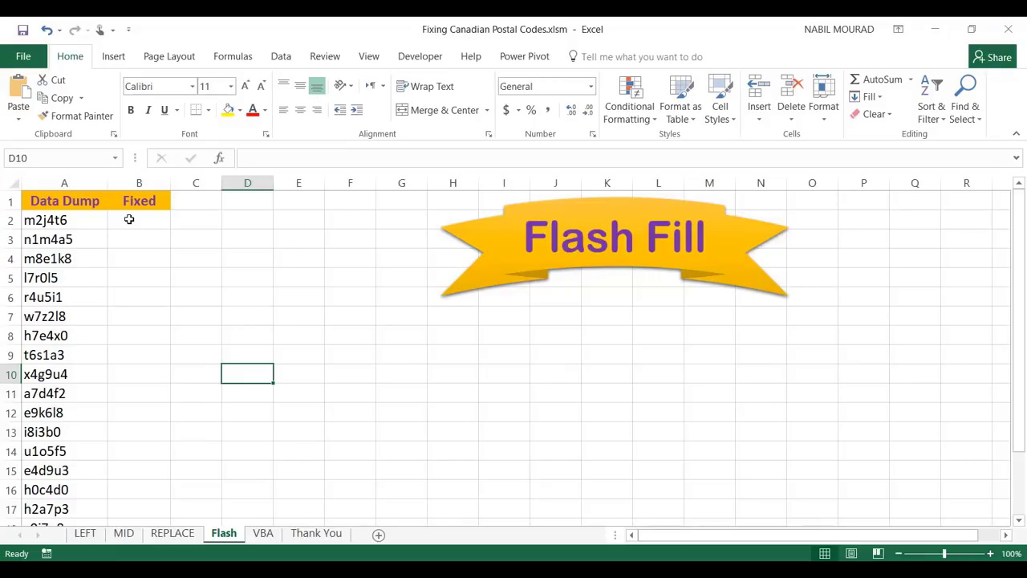
left_click(128, 219)
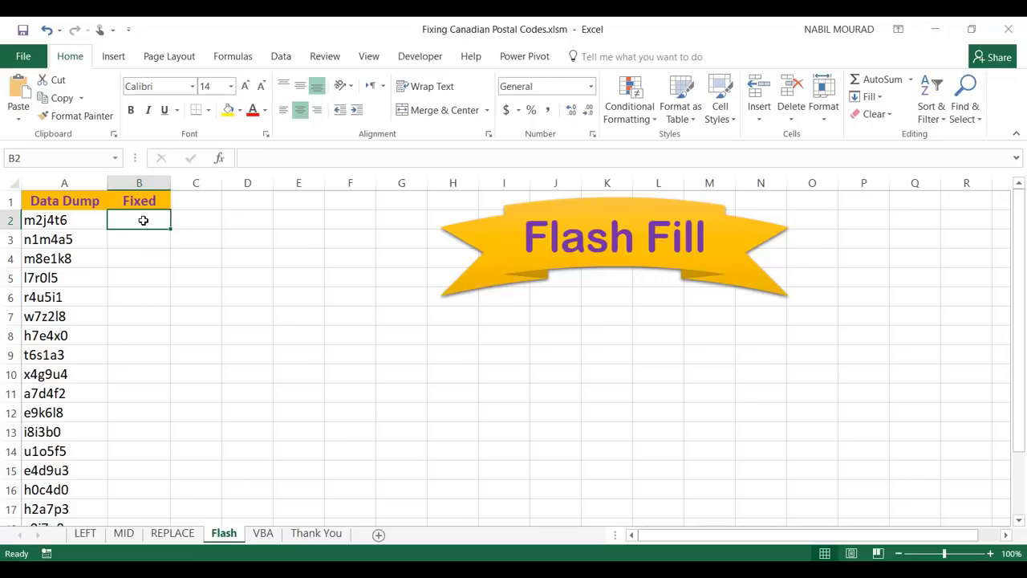
type("M2")
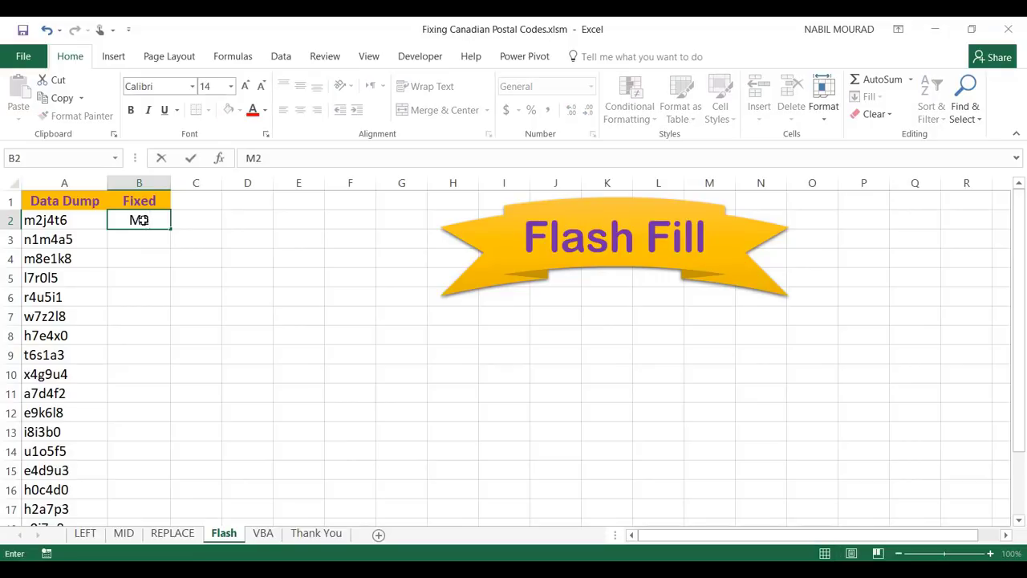
type("J 4T6")
key("ctrl+Return")
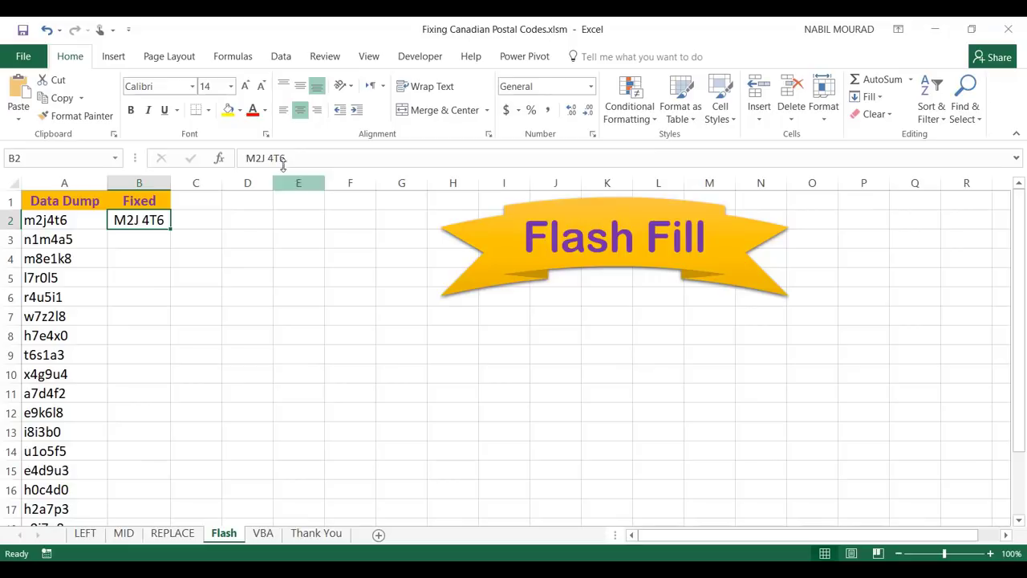
left_click(282, 57)
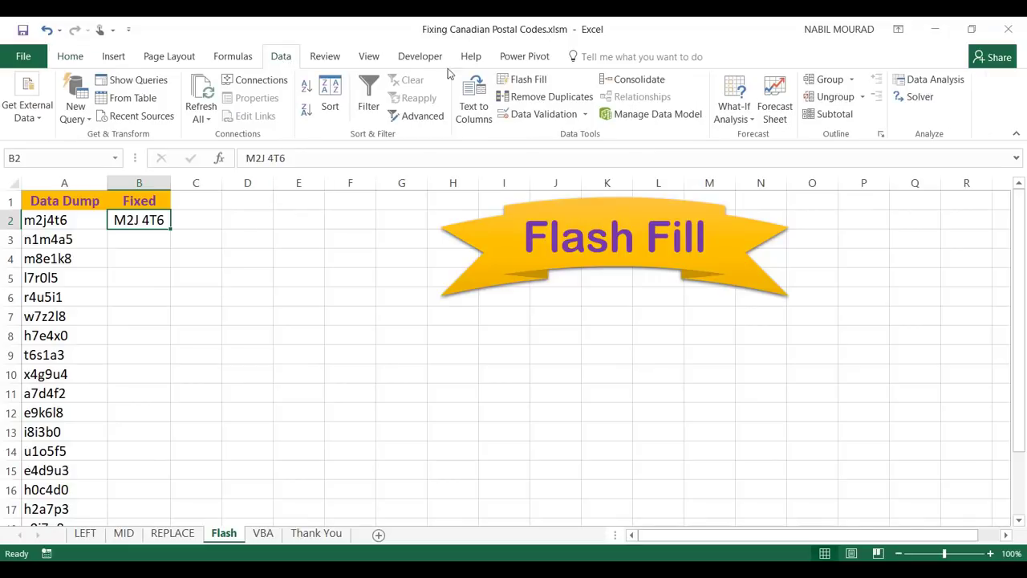
left_click(526, 80)
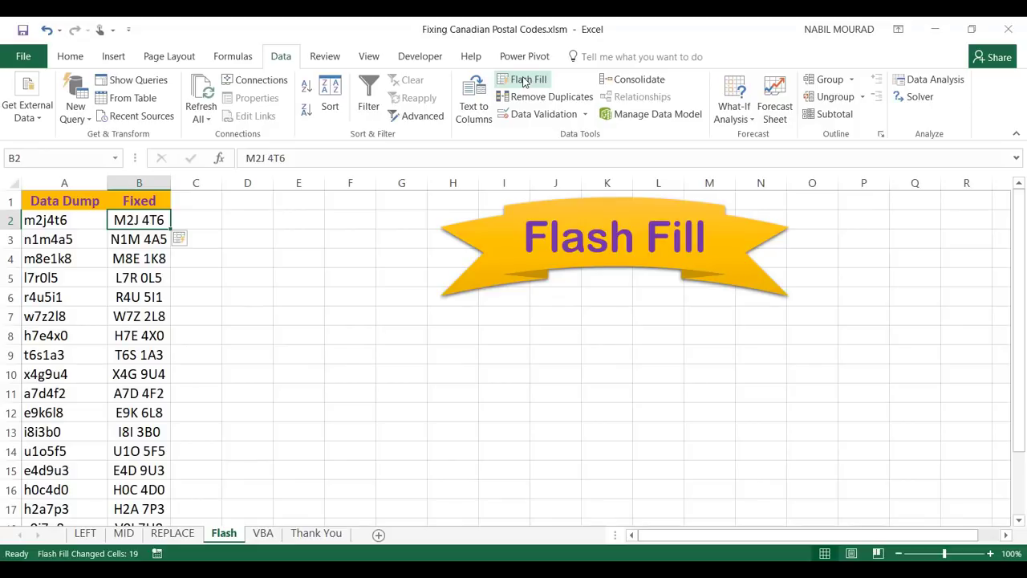
Undo the Flash Fill and the sample entry in B2.
key("ctrl+z")
key("ctrl+z")
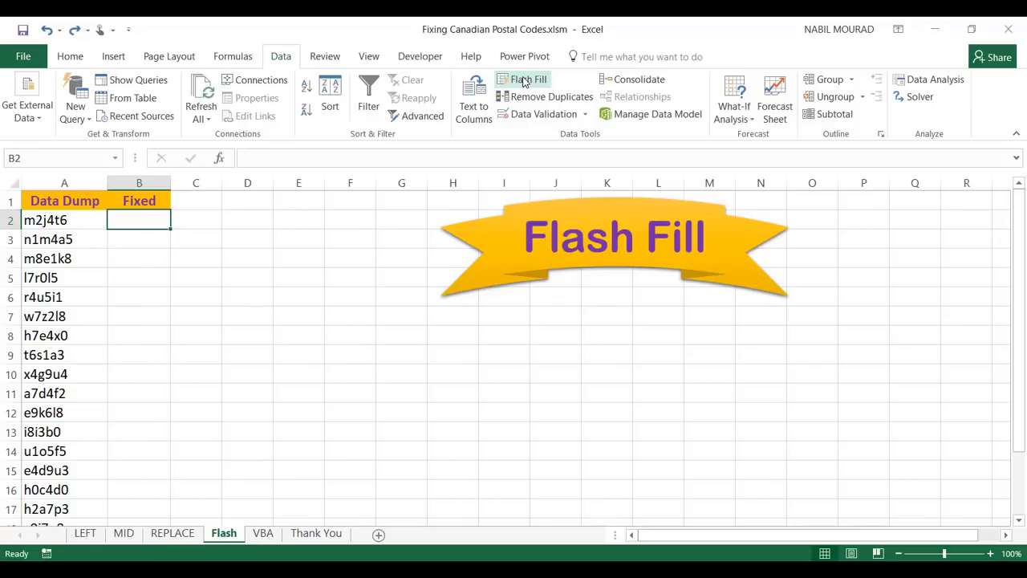
Enter M2J 4T6 in B2 of the Flash sheet and Flash Fill the remaining postal codes in the Fixed column.
double_click(133, 217)
type("M2J")
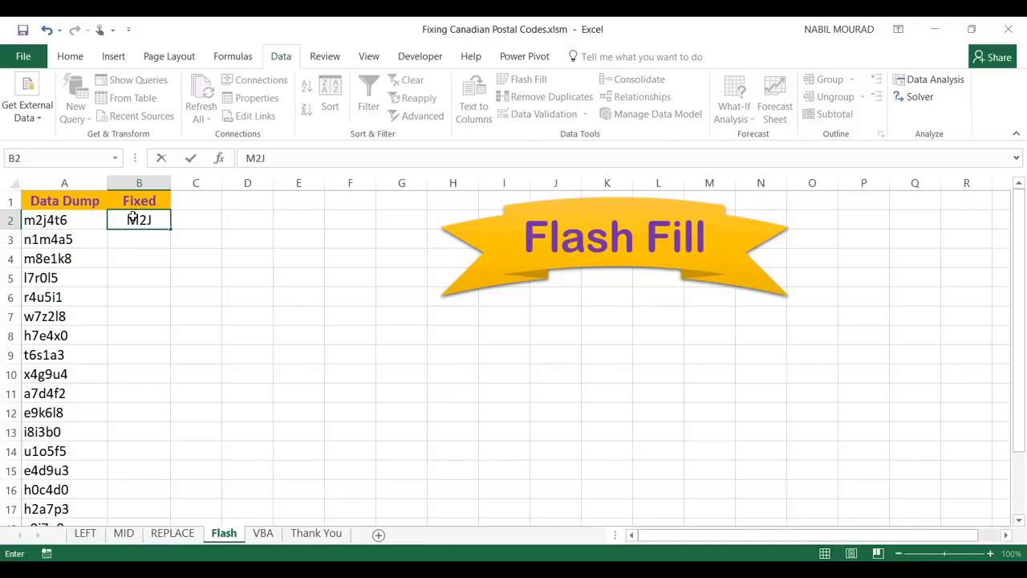
type(" 4T6")
key("ctrl+Return")
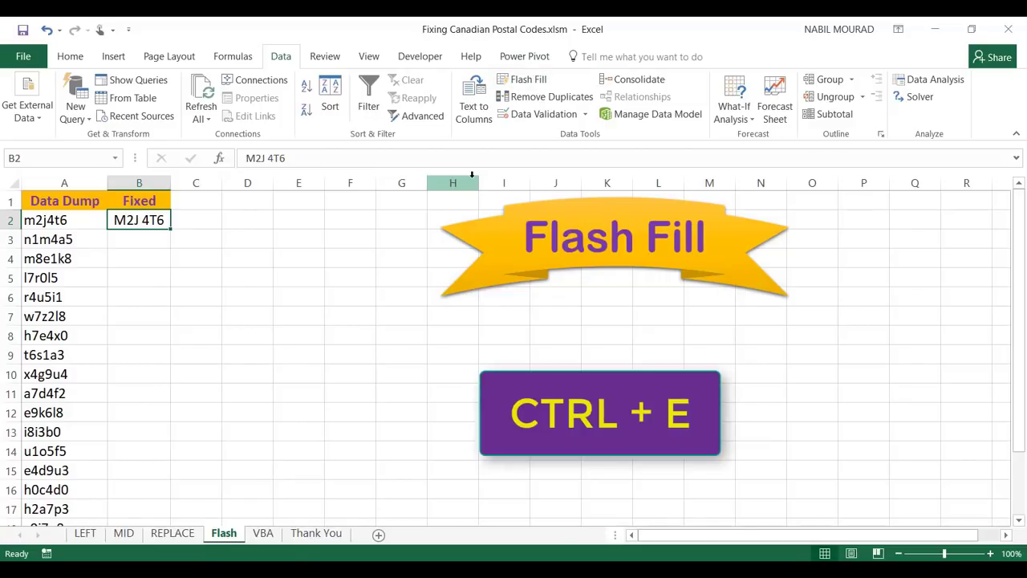
key("ctrl+e")
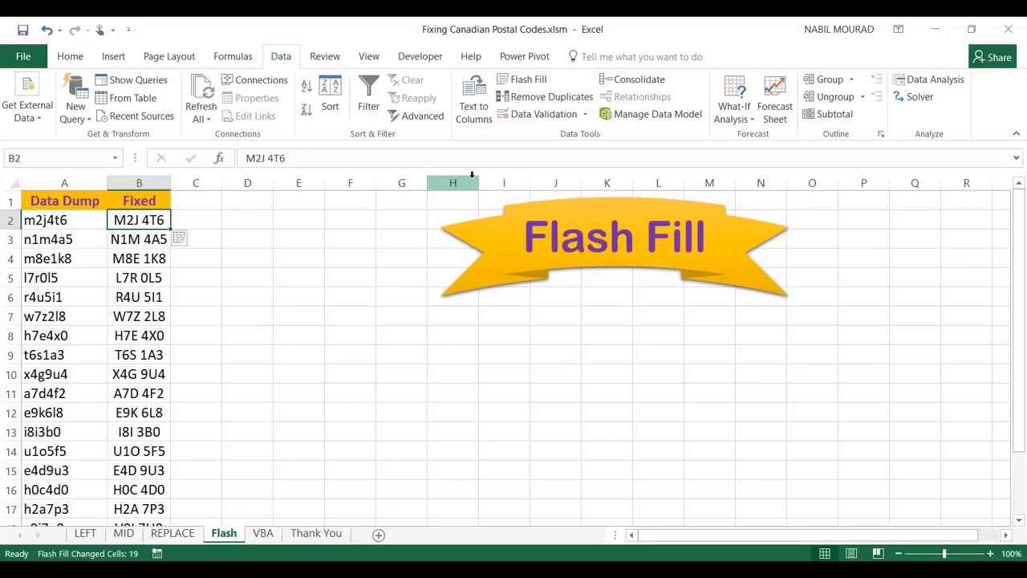
Clear B2 on the Flash sheet, then undo back past the Flash Fill and the sample entry to empty the Fixed column.
key("Delete")
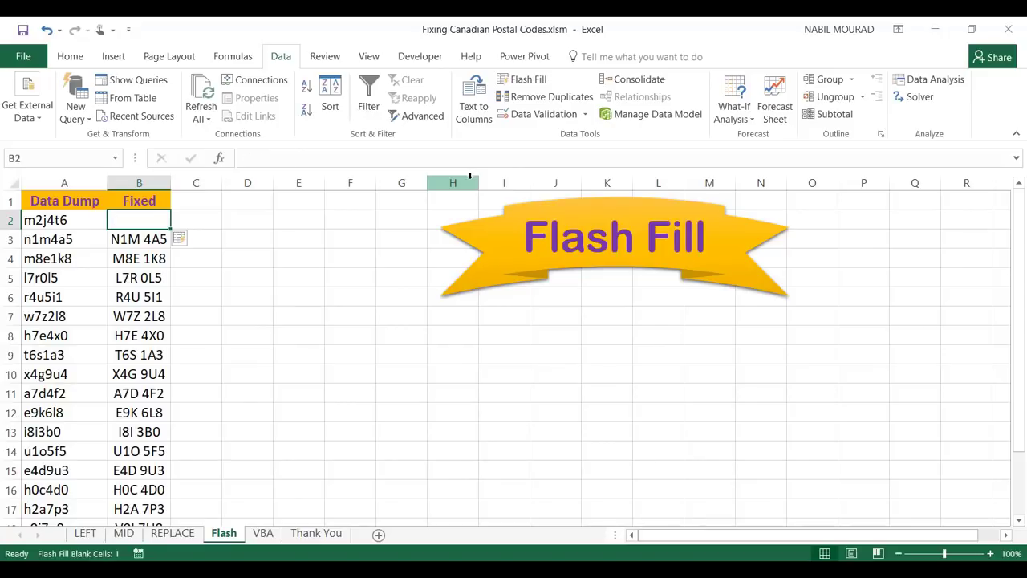
key("ctrl+z")
key("ctrl+z")
key("ctrl+z")
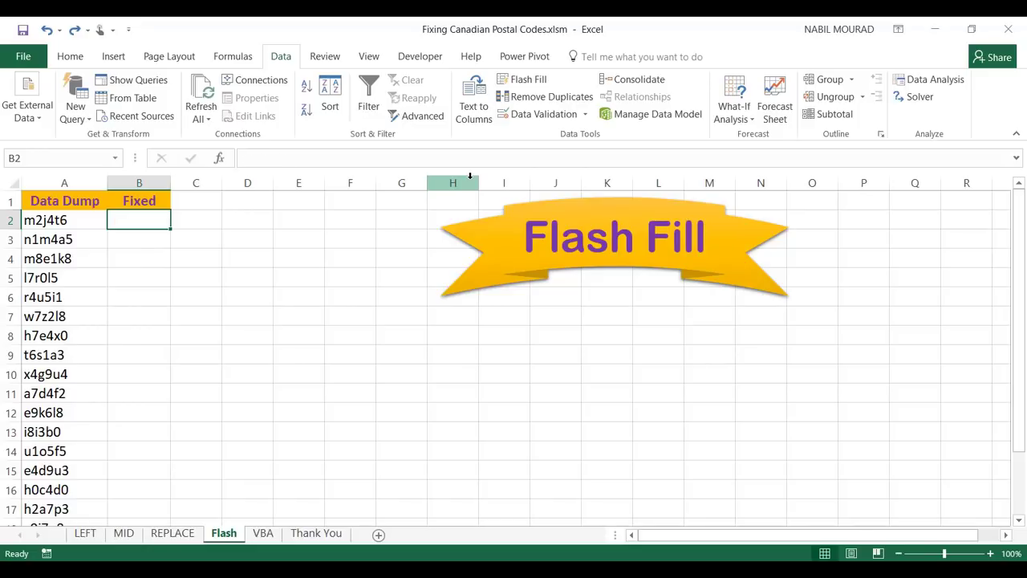
Enter M2J 4T6 in B2 and N1M 4A5 in B3, accepting the automatic Flash Fill suggestion for the rest of the Fixed column.
type("M2")
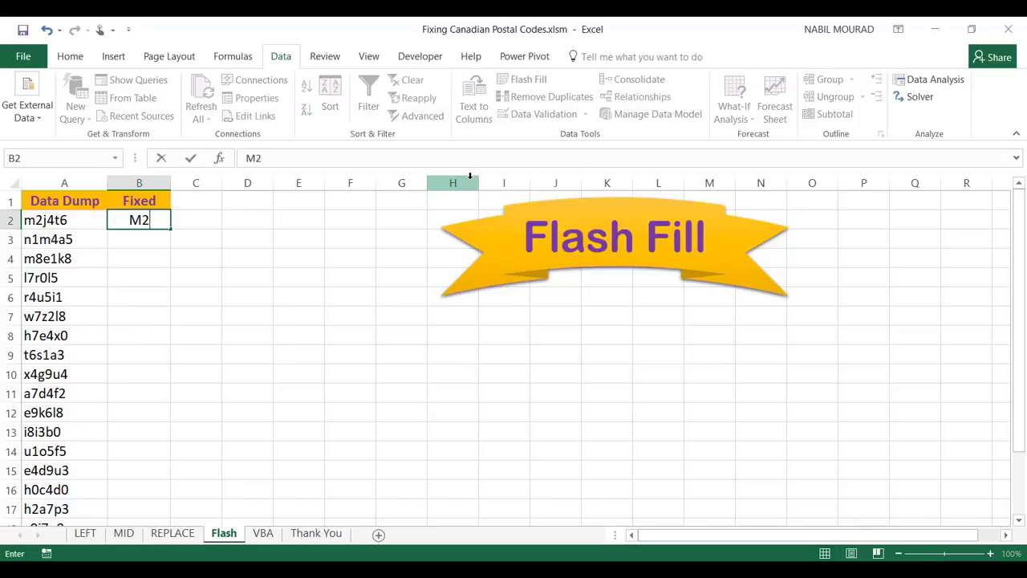
type("J 4T6")
key("ctrl+Return")
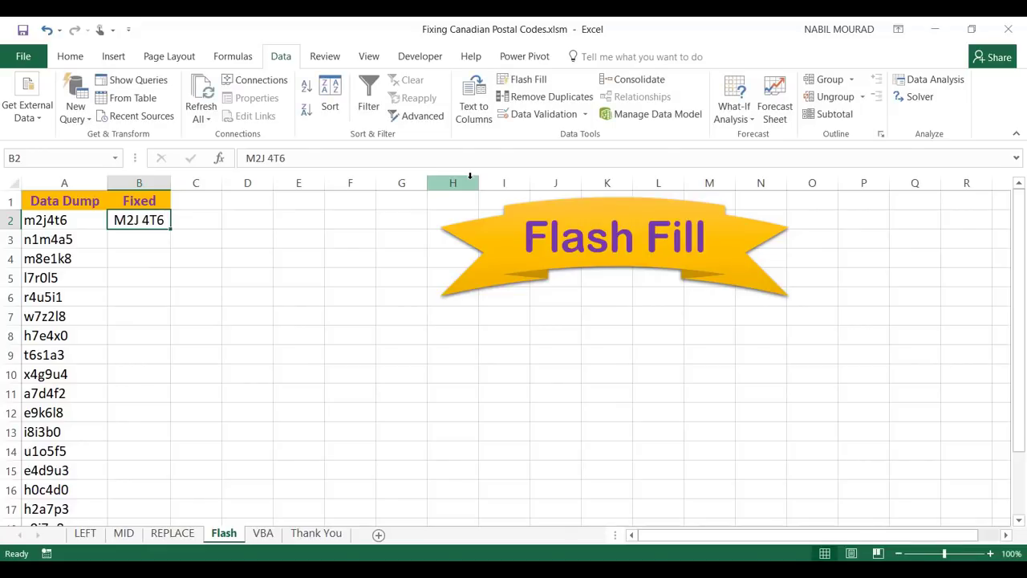
key("Return")
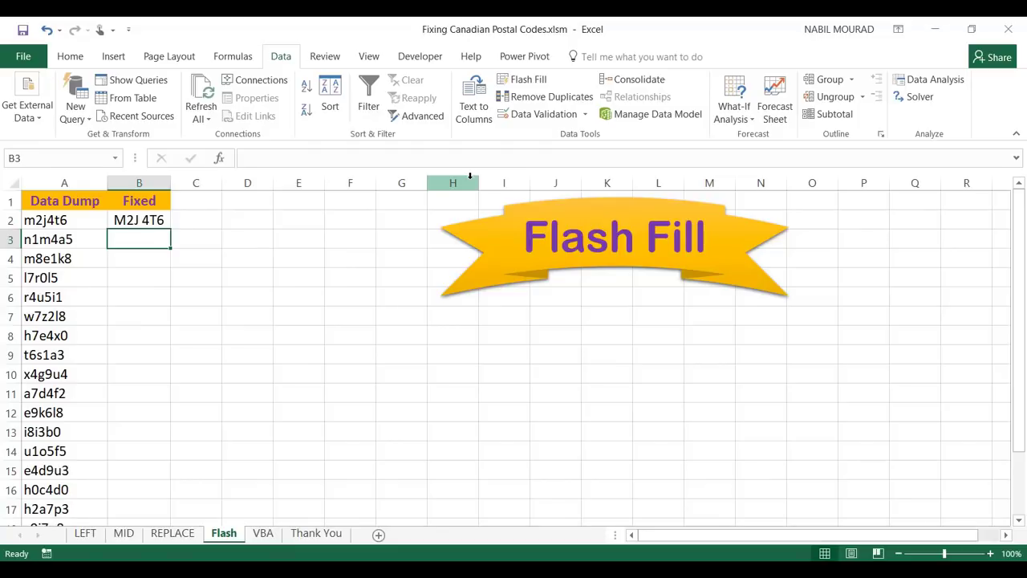
type("N1M 4A5")
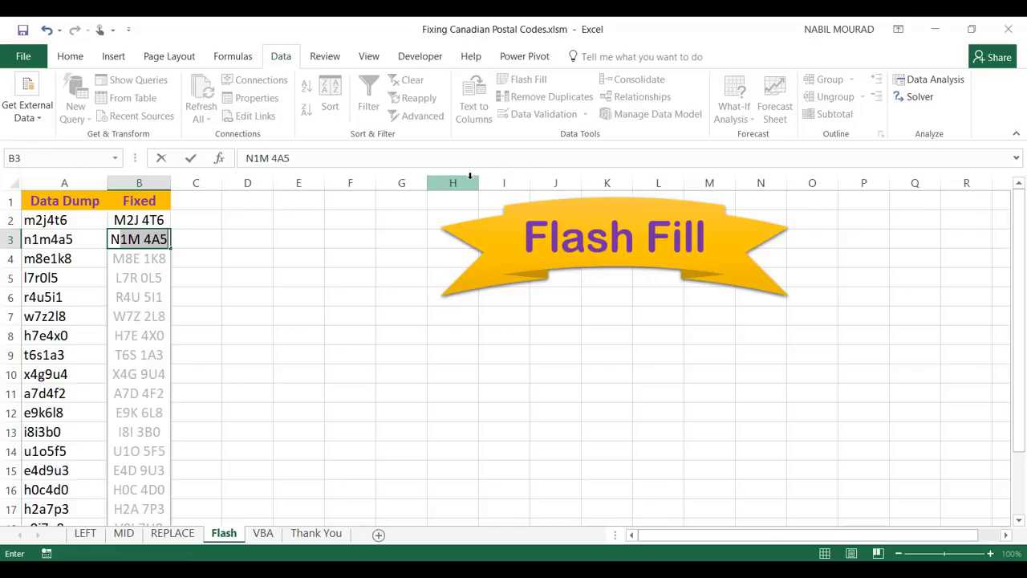
key("Return")
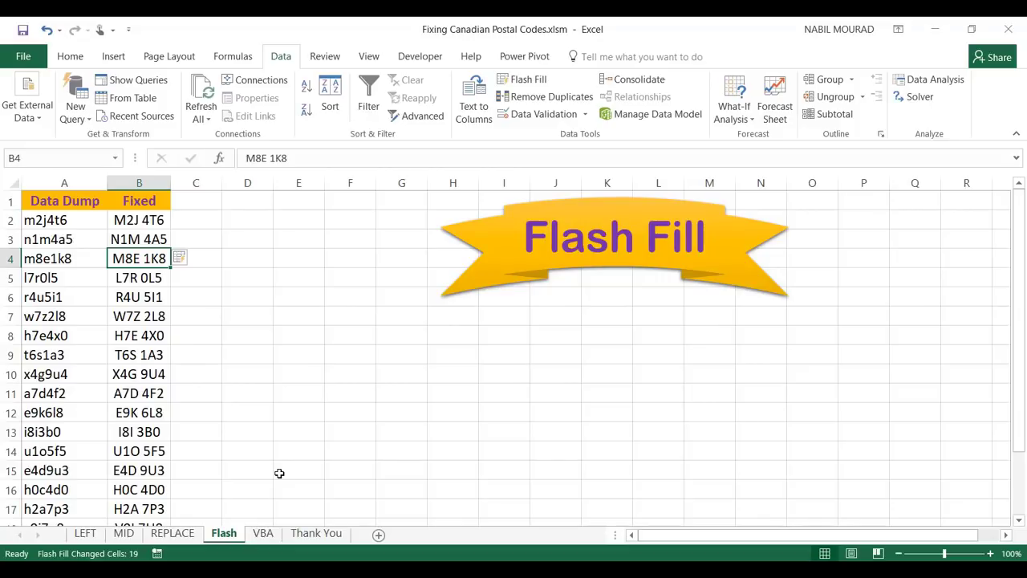
On the VBA sheet, run the Fix Postal Codes macro on the range A1:A20.
left_click(263, 533)
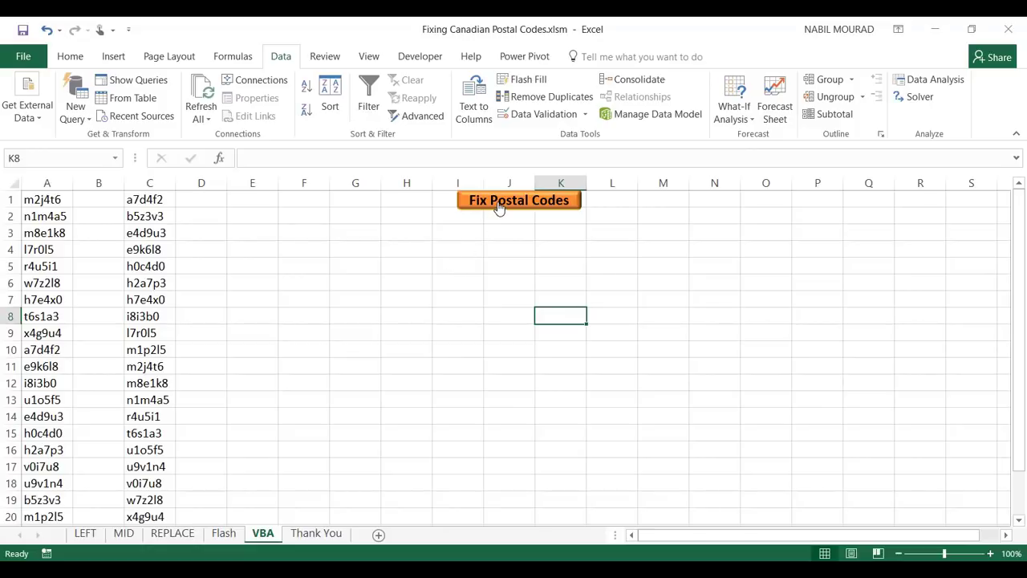
left_click(498, 207)
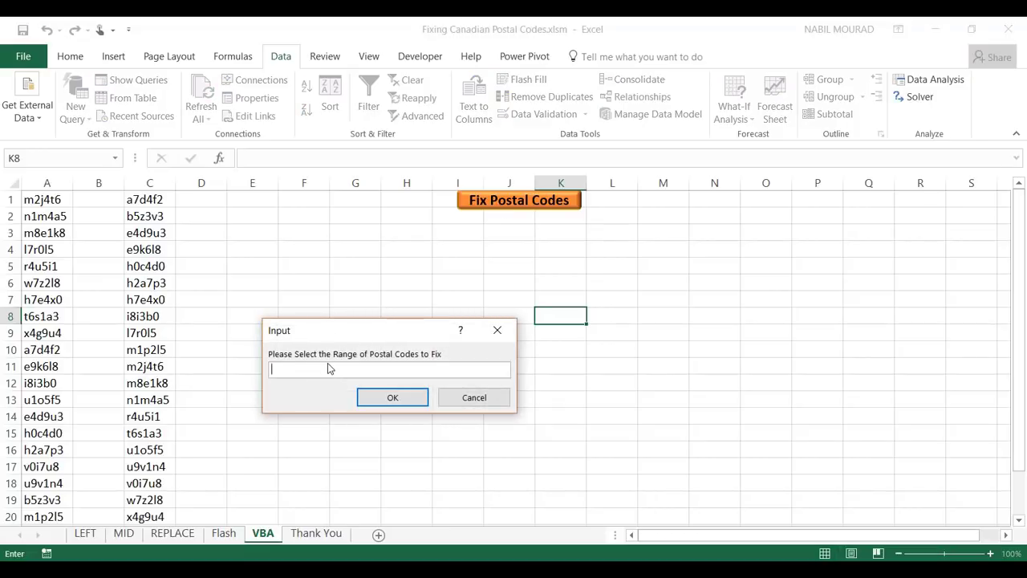
left_click_drag(45, 199, 52, 450)
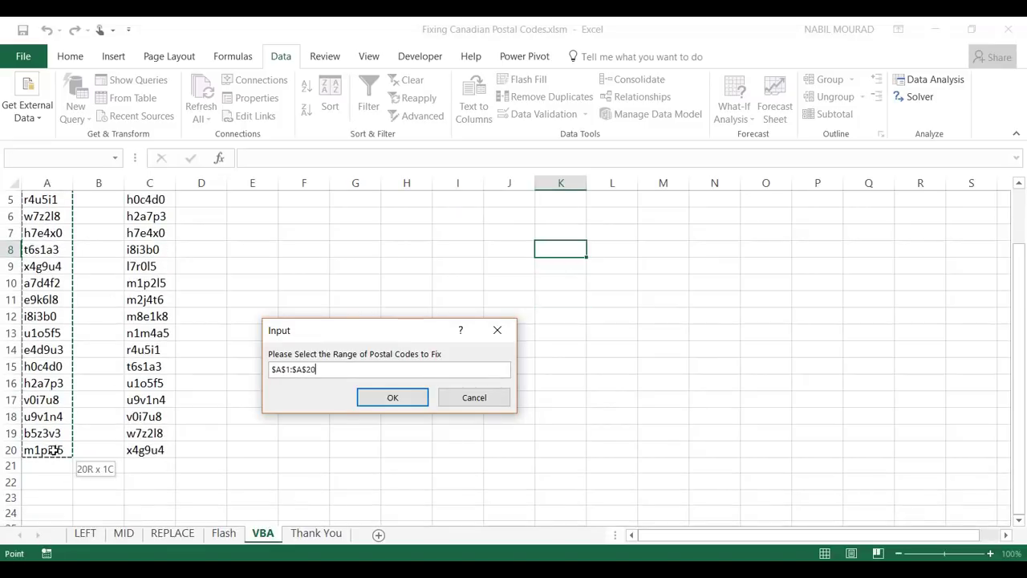
left_click(393, 397)
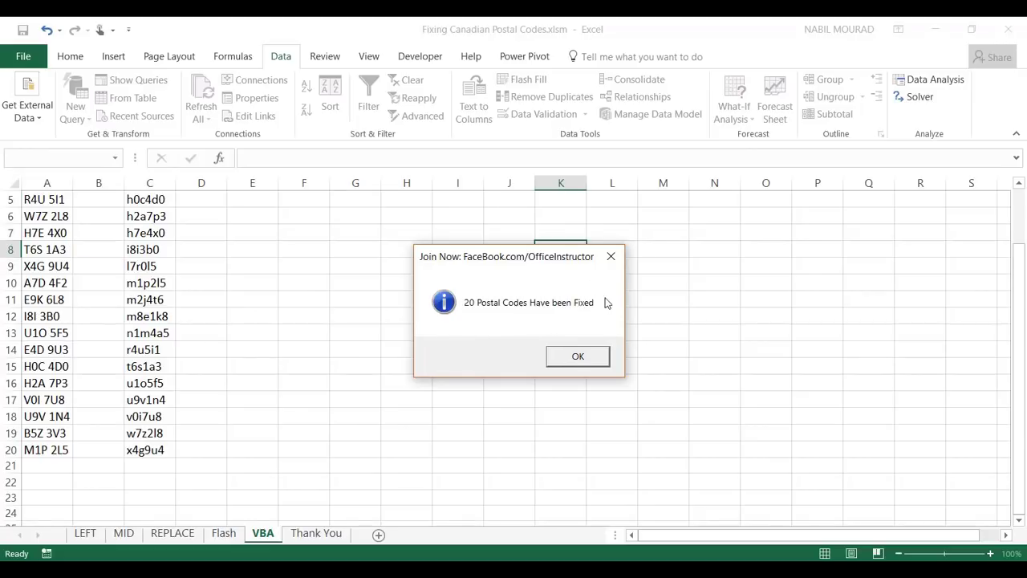
left_click(581, 356)
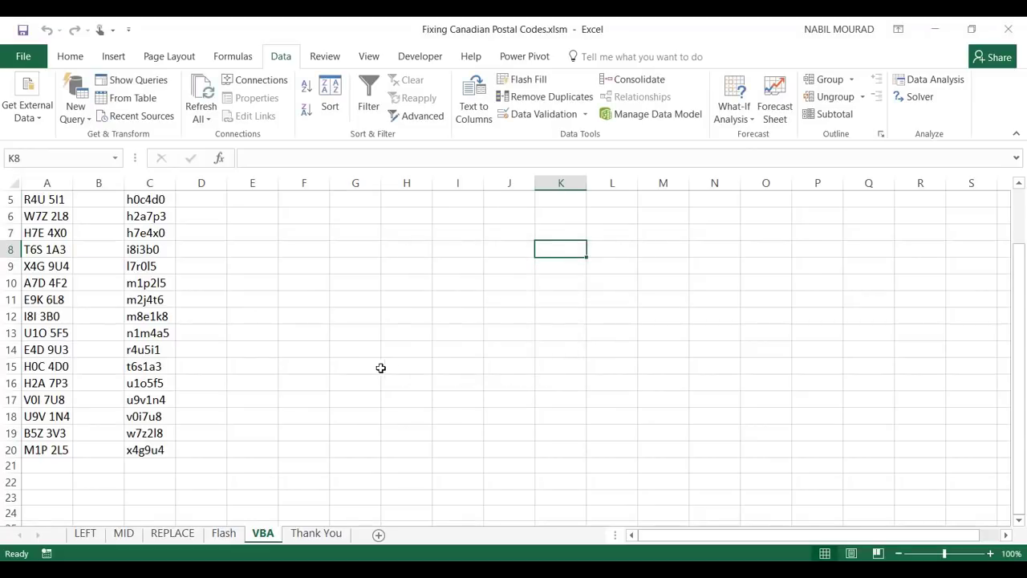
Run the Fix Postal Codes macro on the range C1:C8 of the VBA sheet.
scroll(344, 367, "up", 2)
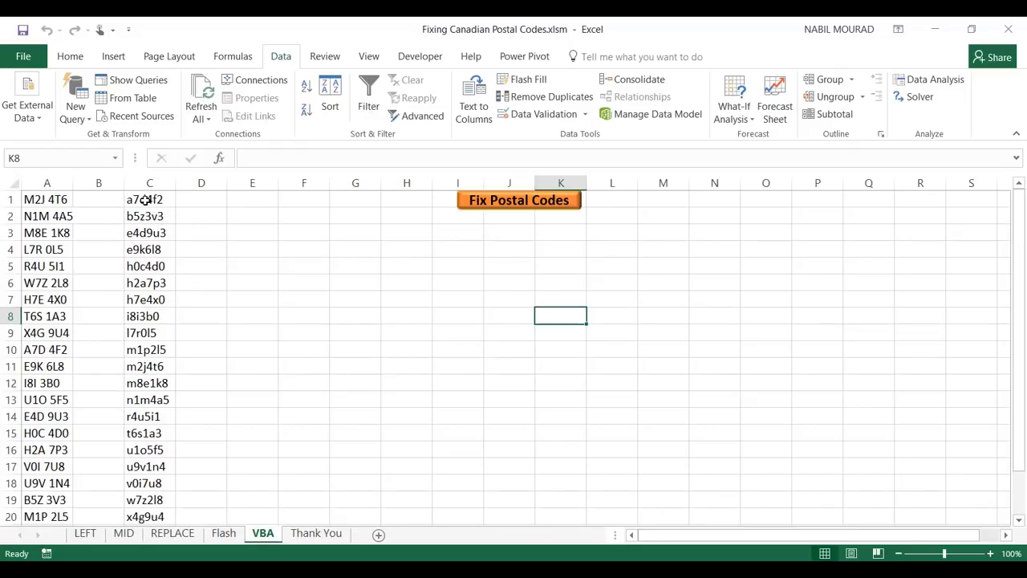
left_click(545, 201)
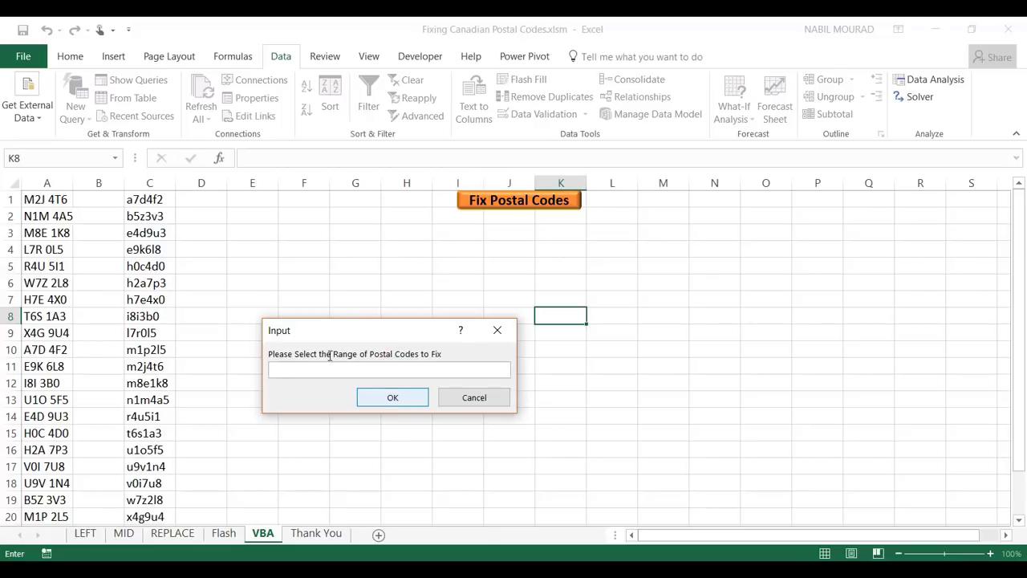
left_click_drag(153, 199, 134, 316)
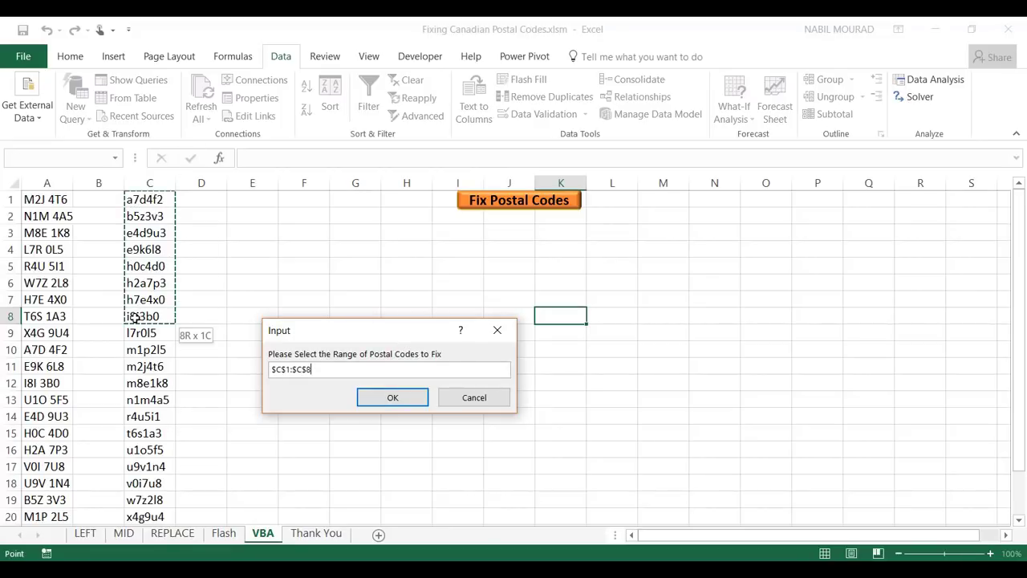
left_click_drag(134, 316, 134, 316)
left_click(376, 399)
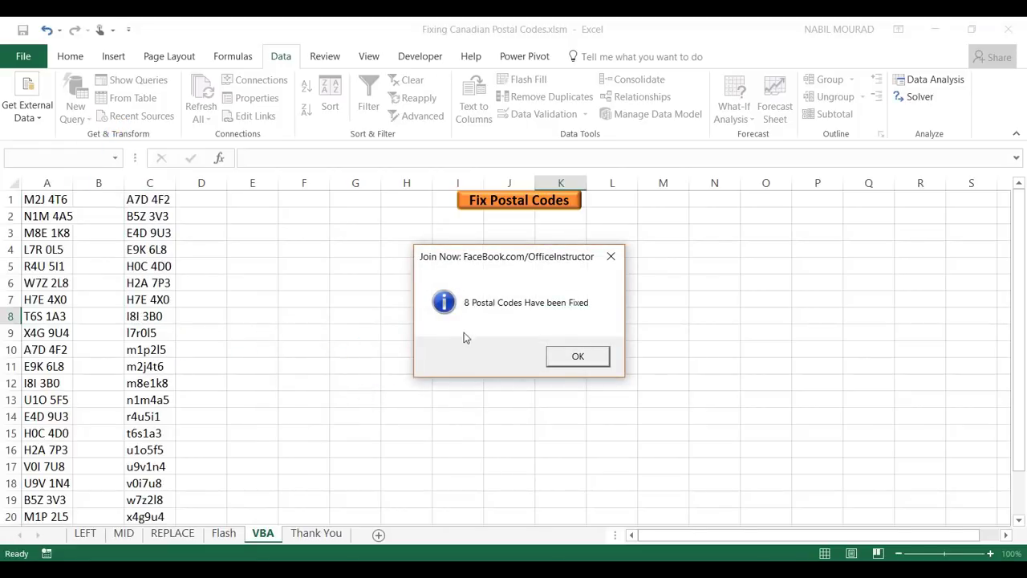
left_click(588, 356)
Review the LEFT, MID, REPLACE, Flash and VBA sheets in order, ending on the Thank You sheet.
left_click(85, 534)
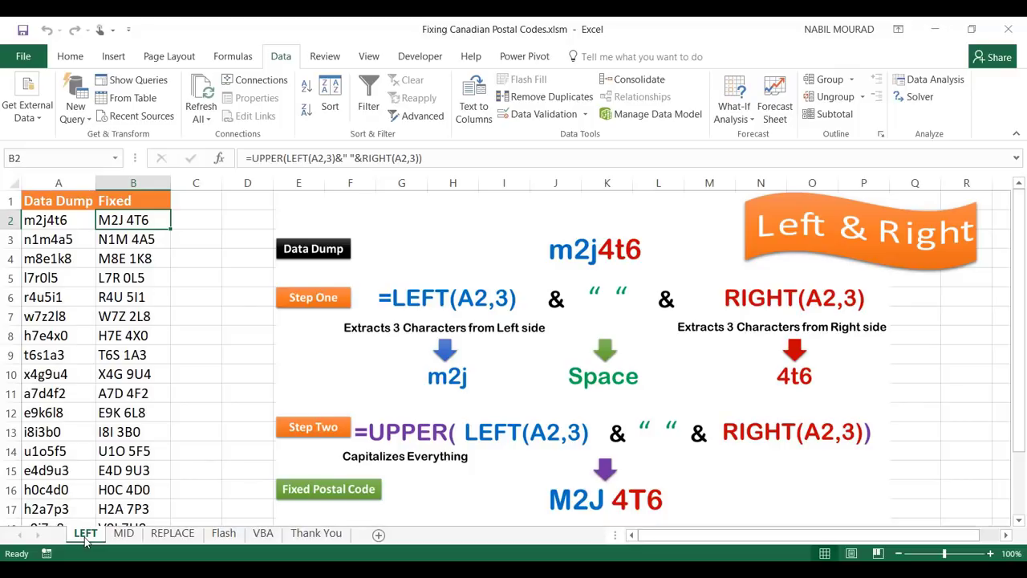
left_click(128, 535)
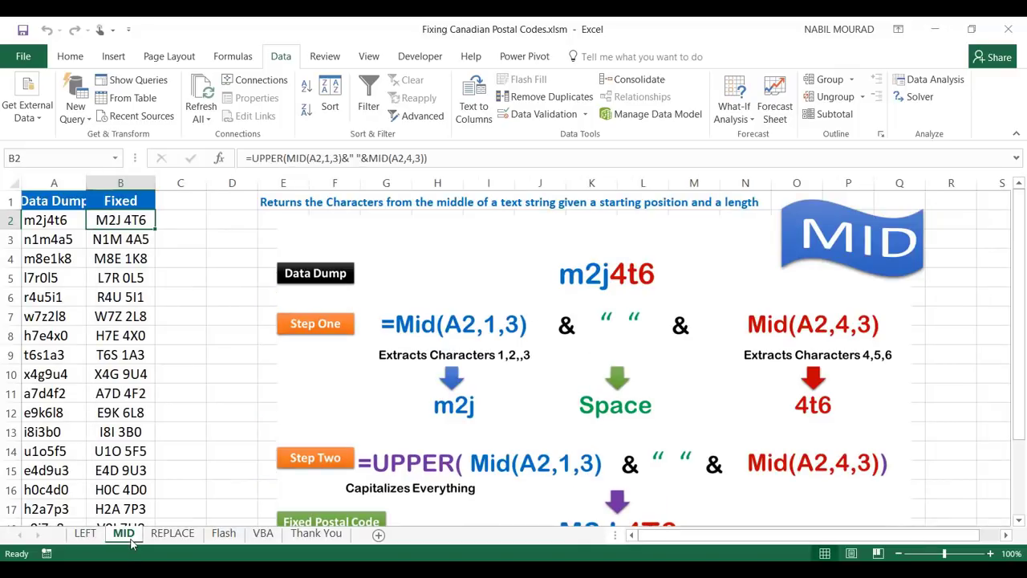
left_click(185, 539)
left_click(223, 535)
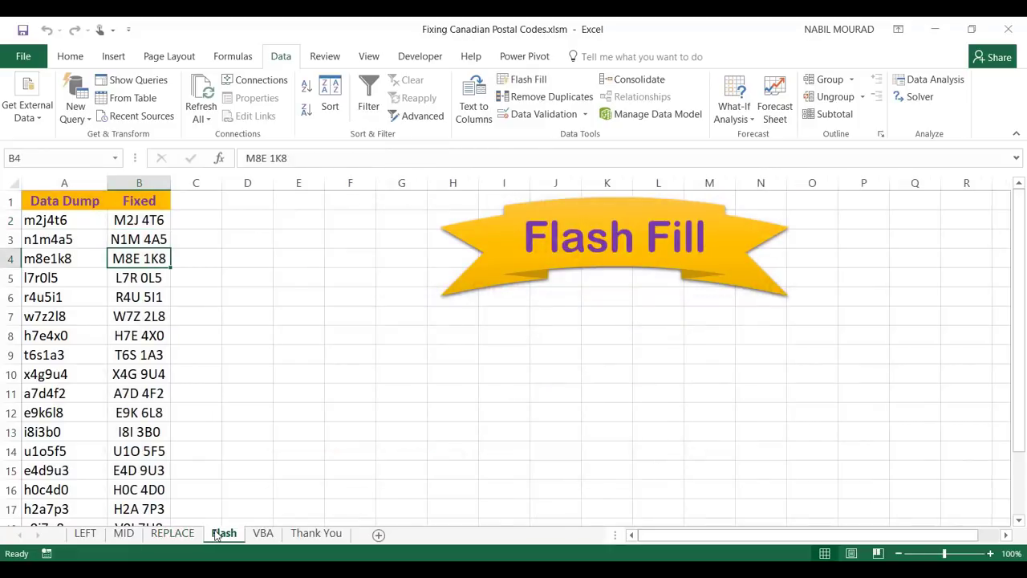
left_click(260, 538)
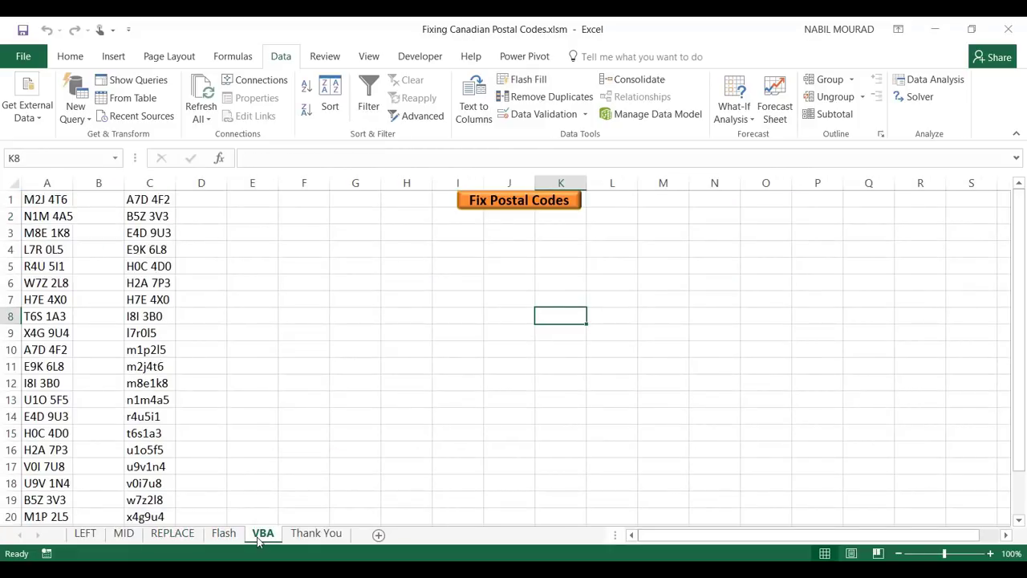
left_click(303, 537)
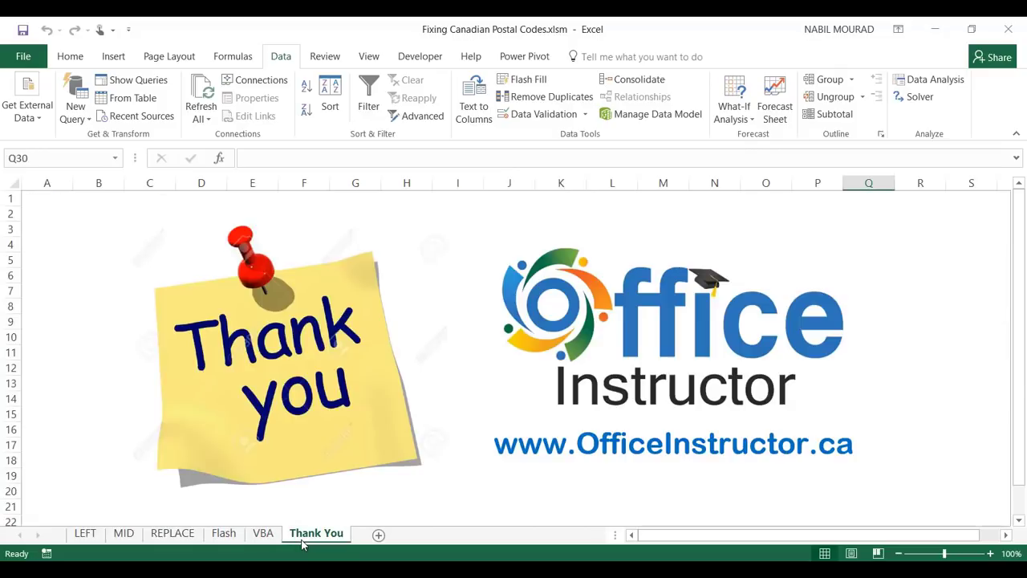